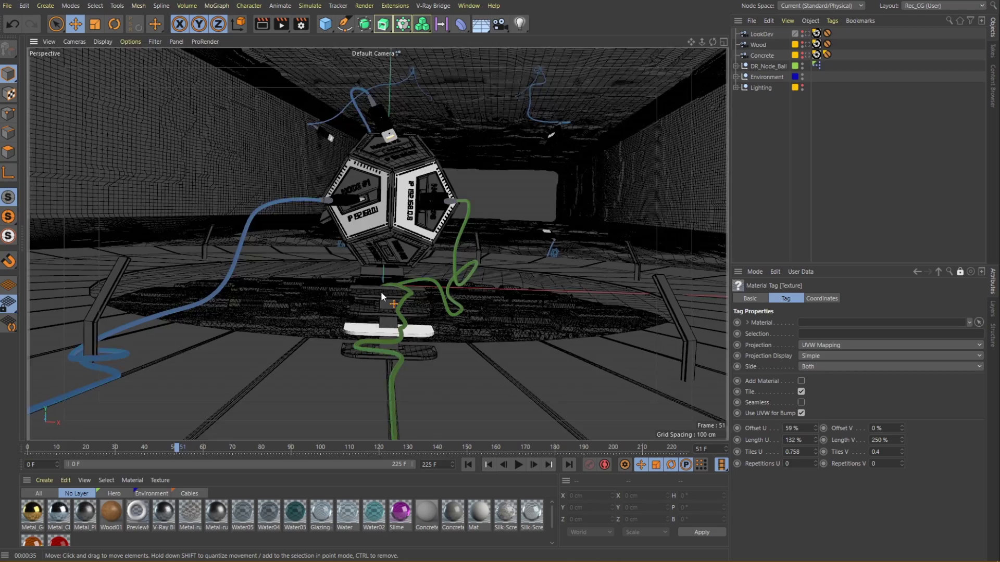
- Zoom in on the platform beneath the green cable and look through the Wood camera
left_click_drag(380, 292, 503, 364, "alt")
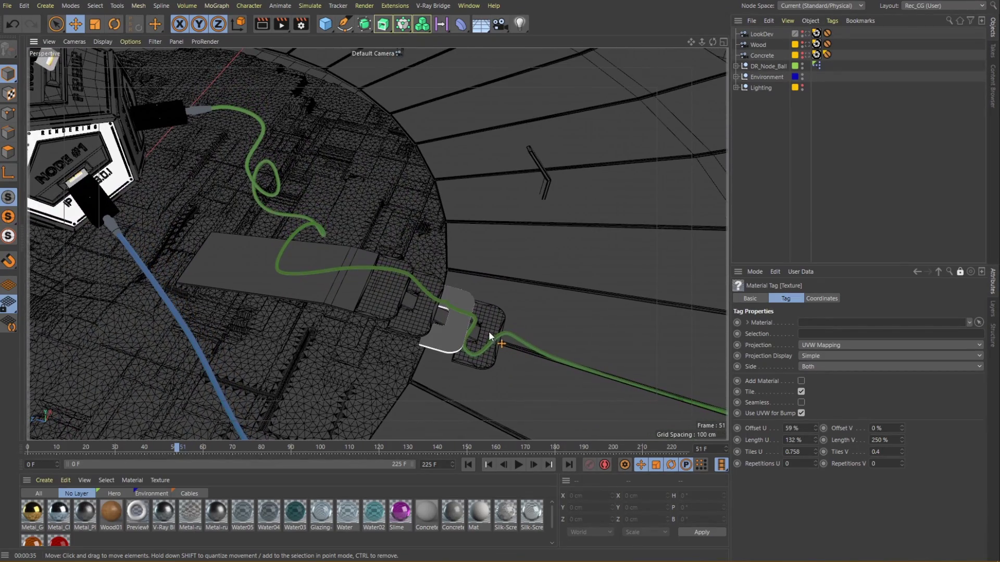
right_click_drag(488, 331, 548, 329, "alt")
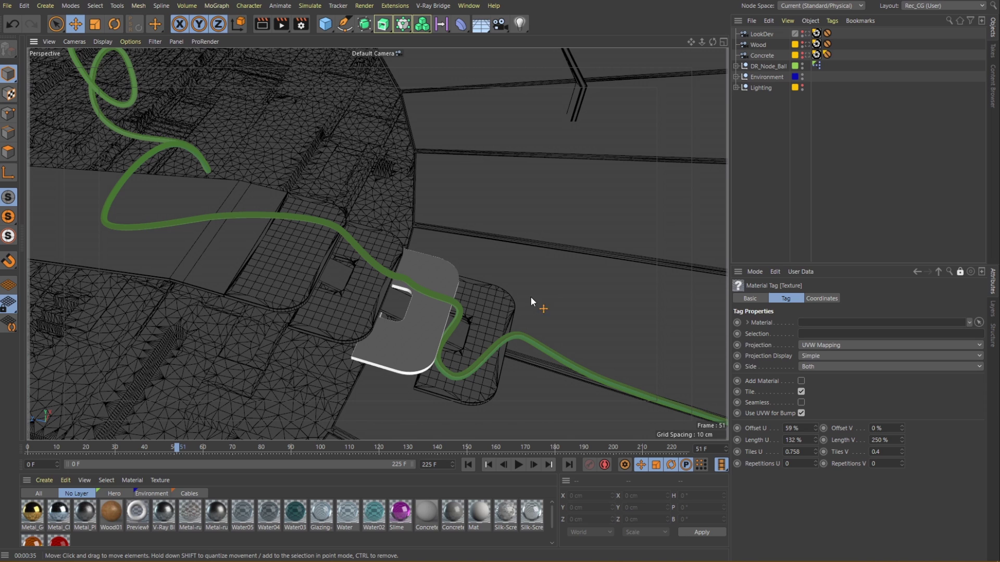
left_click(808, 46)
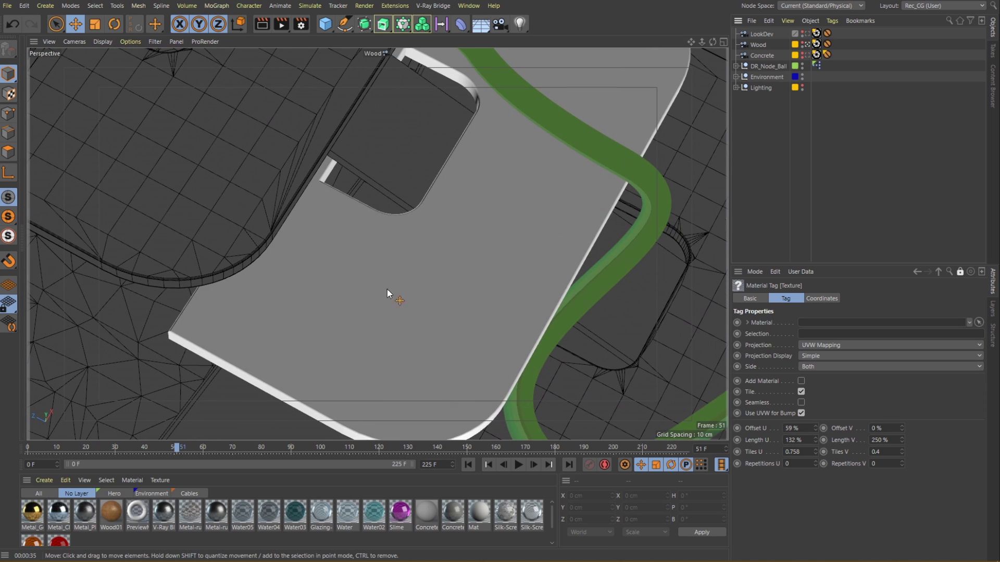
- Create a V-Ray Standard Material named WoodMat and assign it to the open texture tag
left_click(44, 480)
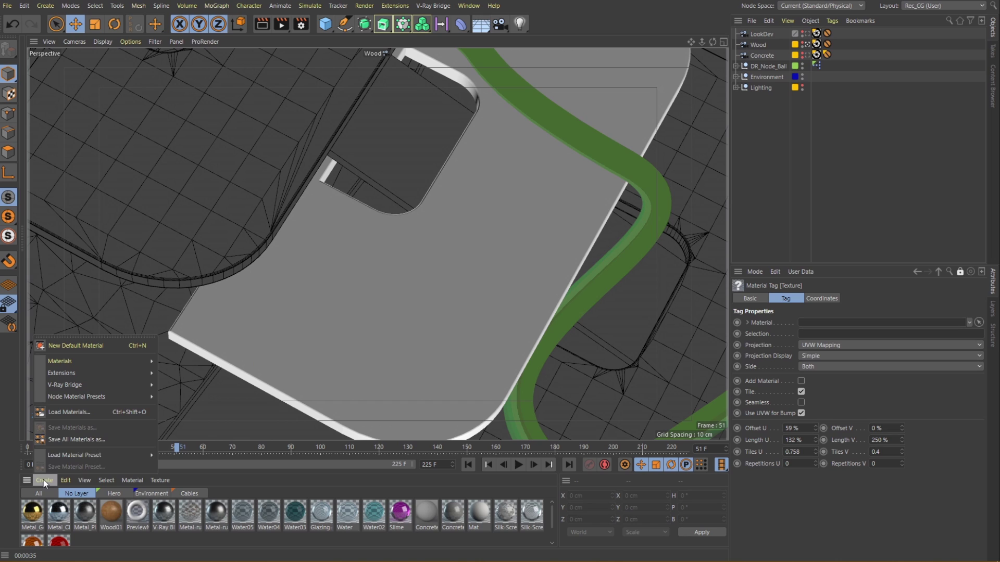
mouse_move(67, 385)
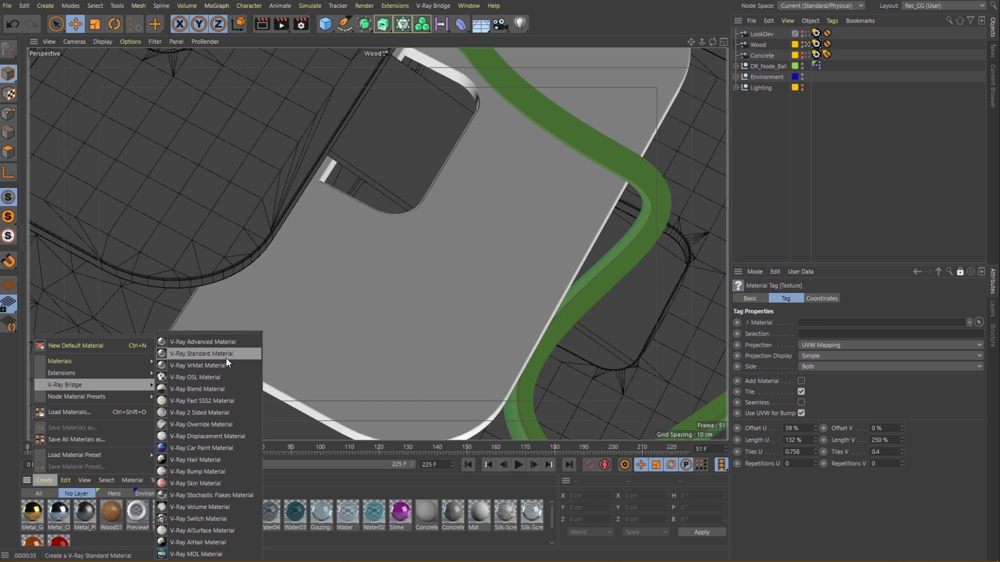
left_click(243, 353)
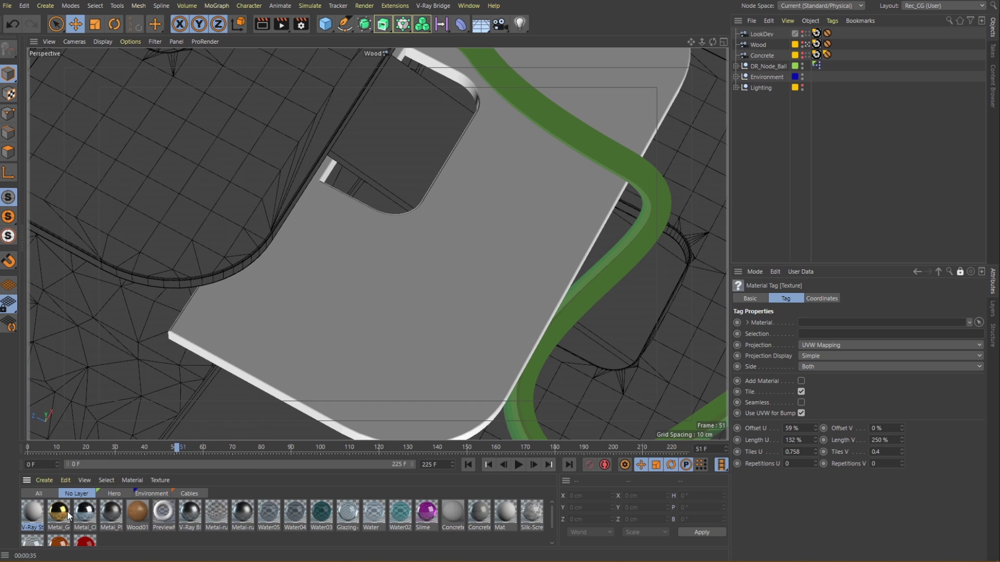
double_click(39, 510)
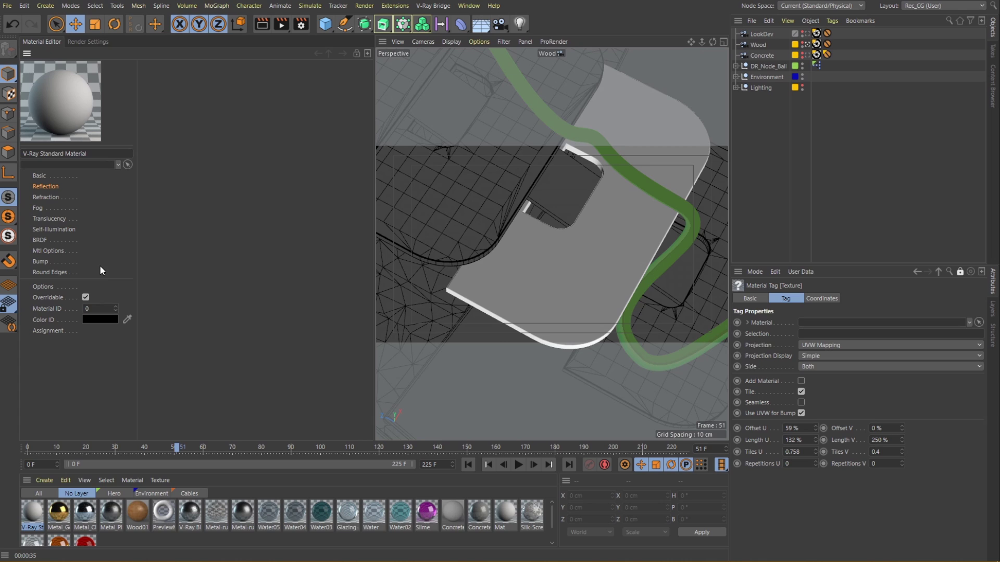
left_click_drag(98, 152, 23, 153)
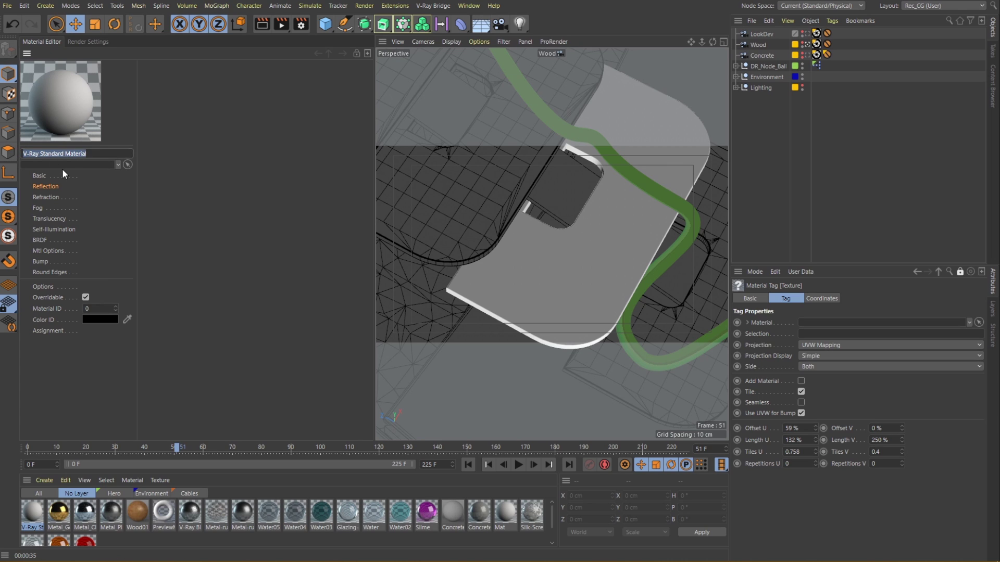
type("WoodMat")
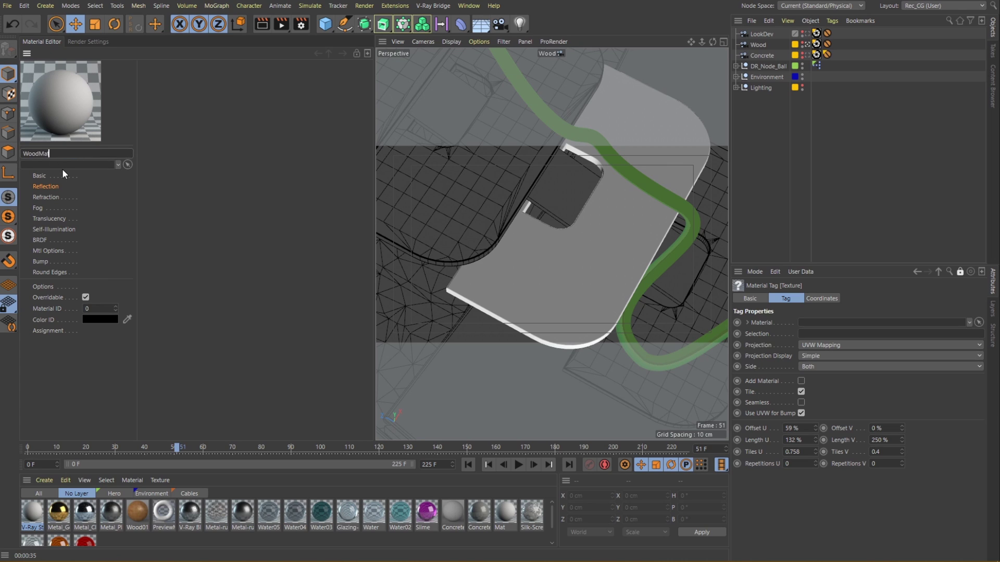
key("Return")
mouse_move(59, 117)
left_mouse_down()
mouse_move(682, 320)
mouse_move(804, 324)
left_mouse_up()
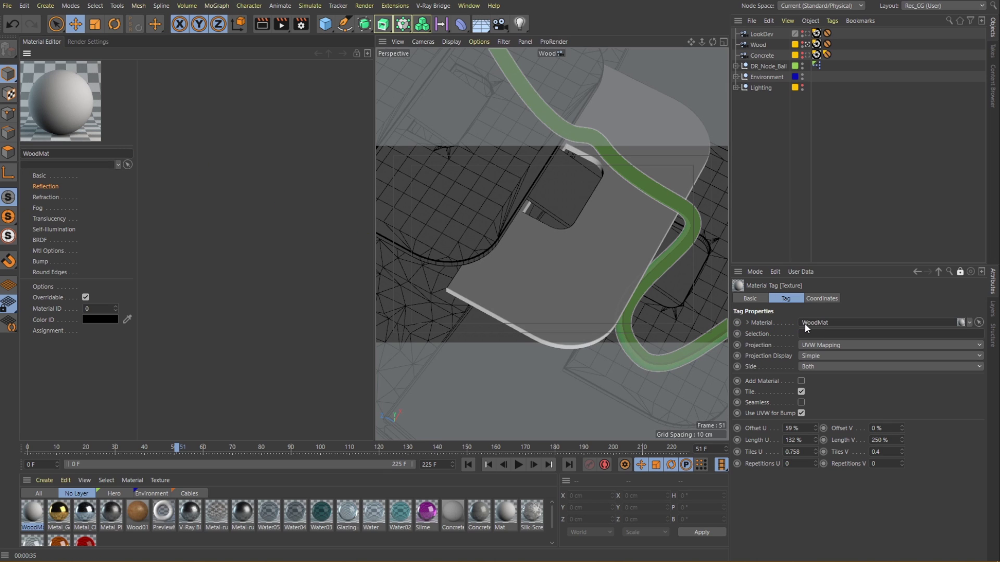
- Load Plywood_B_Diff-02.jpg into WoodMat's diffuse texture through a V-Ray AdvBitmap shader and render the view
left_click(39, 176)
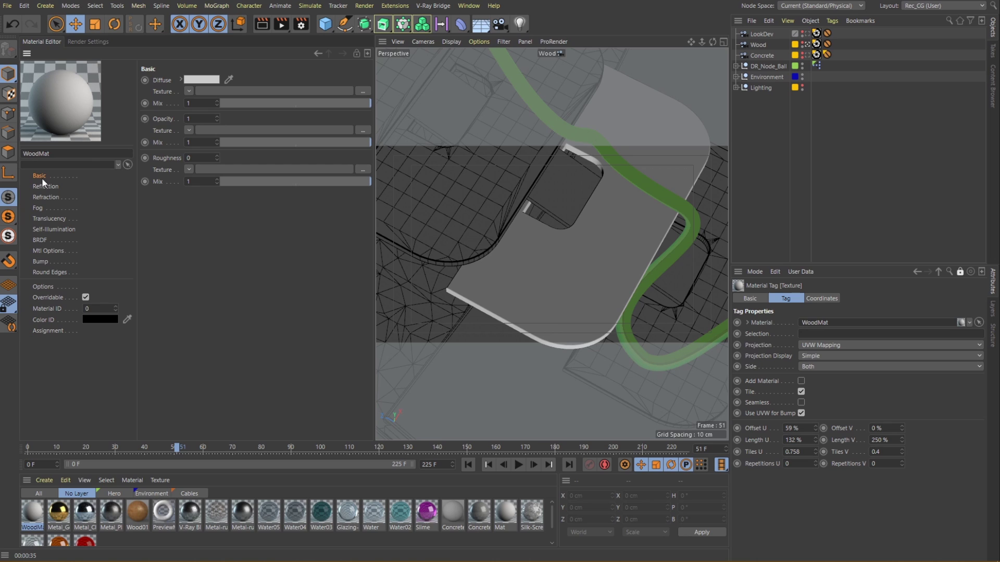
left_click(189, 91)
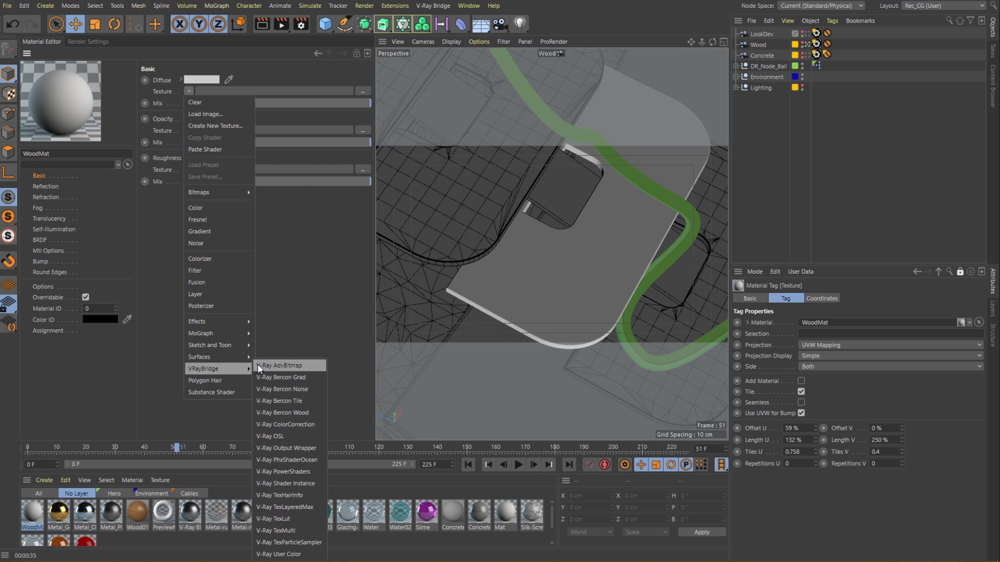
left_click(258, 365)
left_click(206, 122)
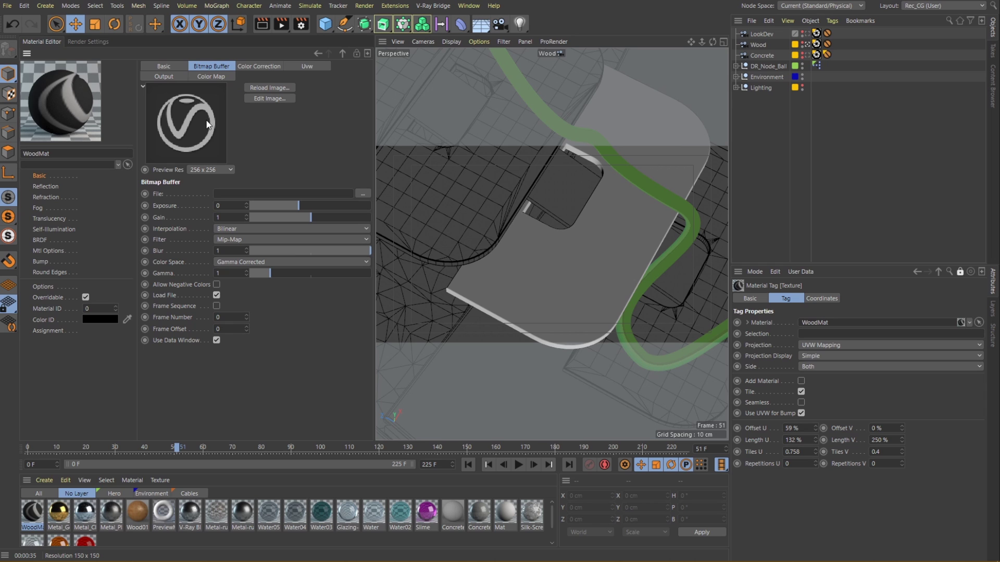
left_click(357, 196)
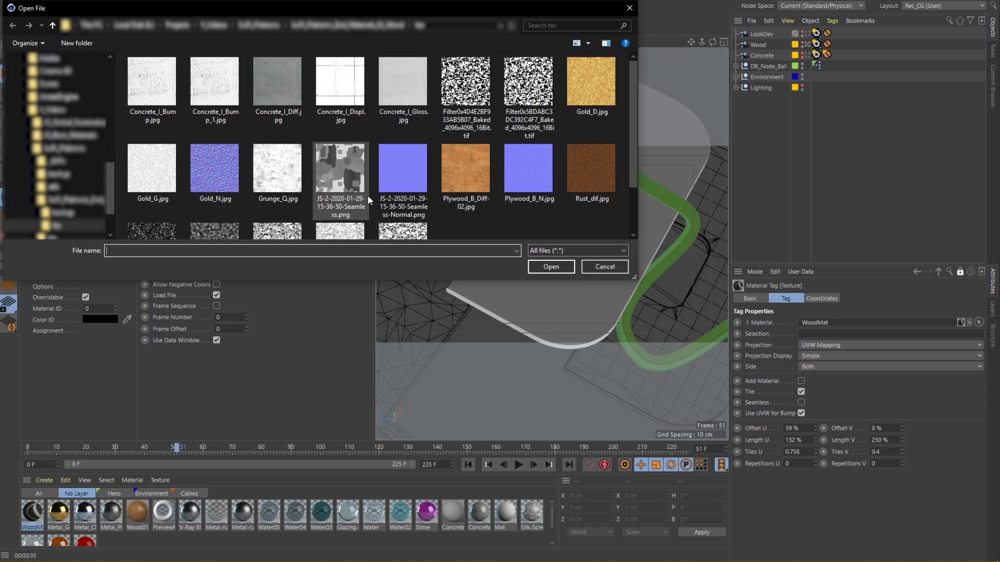
left_click(447, 189)
left_click(544, 265)
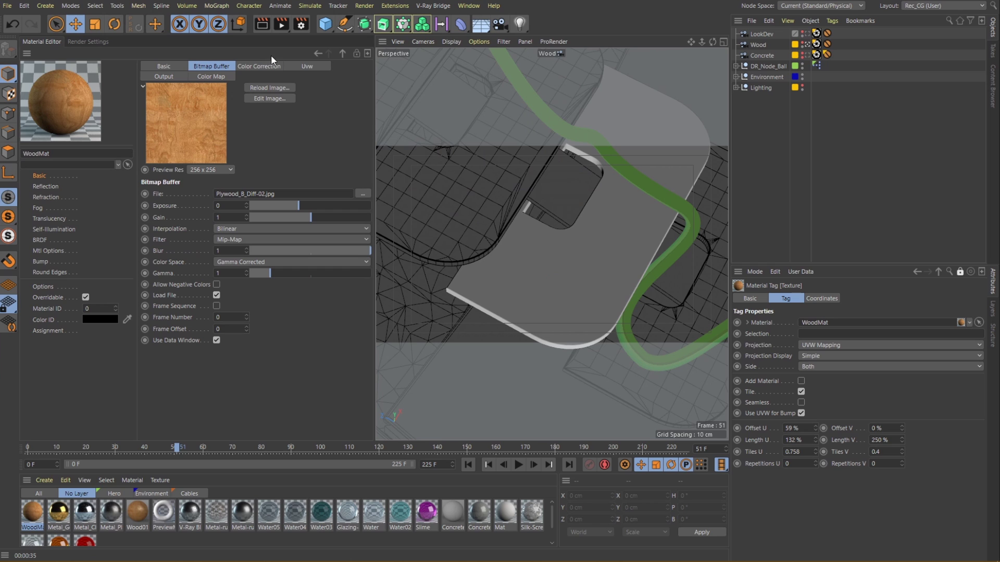
left_click(264, 30)
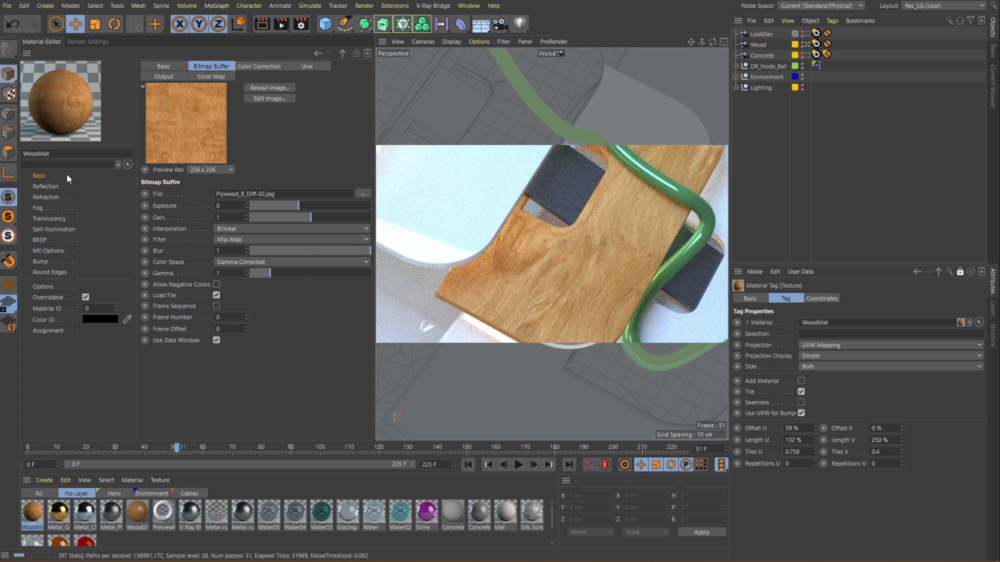
- Set the brightness value (V) of WoodMat's reflection colour to 83%
left_click(48, 177)
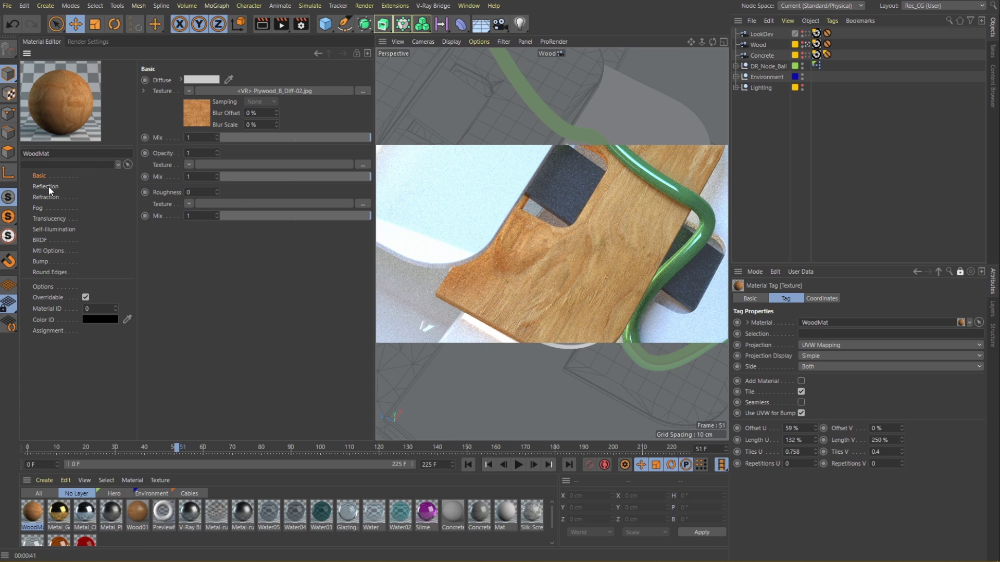
left_click(47, 187)
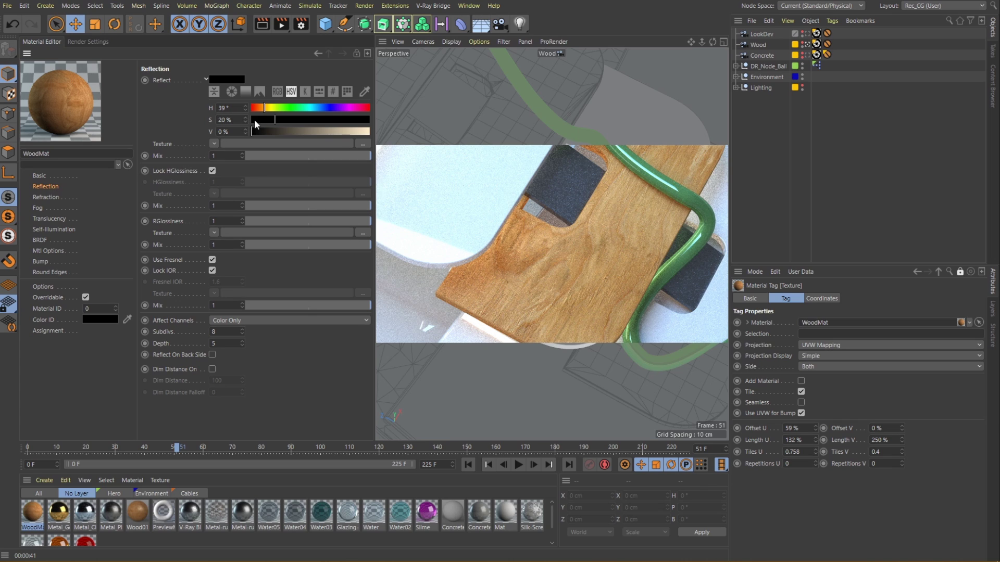
left_click_drag(257, 128, 350, 131)
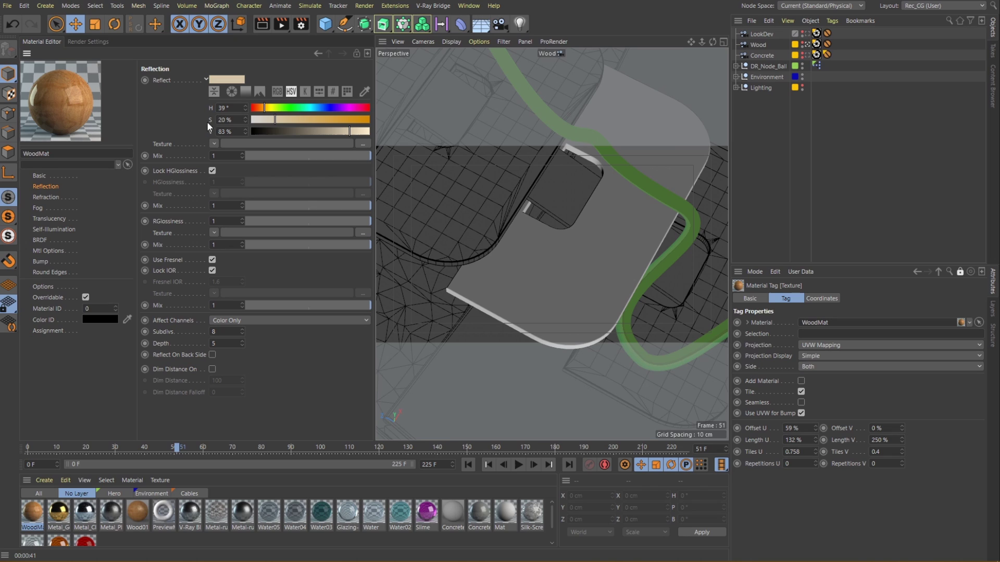
- Copy the plywood bitmap shader from WoodMat's diffuse texture and paste it into the reflection colour texture
left_click(66, 177)
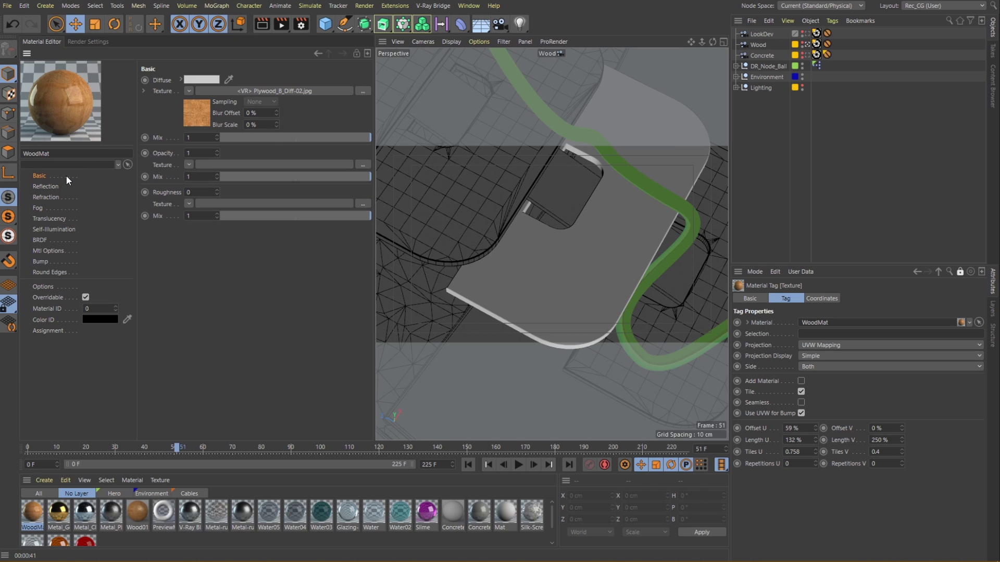
left_click(187, 90)
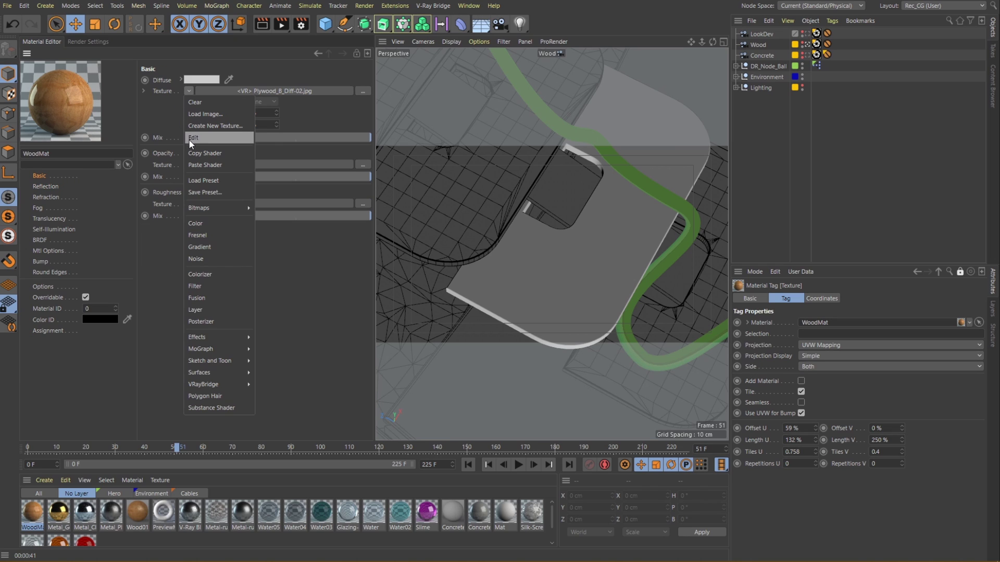
left_click(138, 163)
left_click(44, 186)
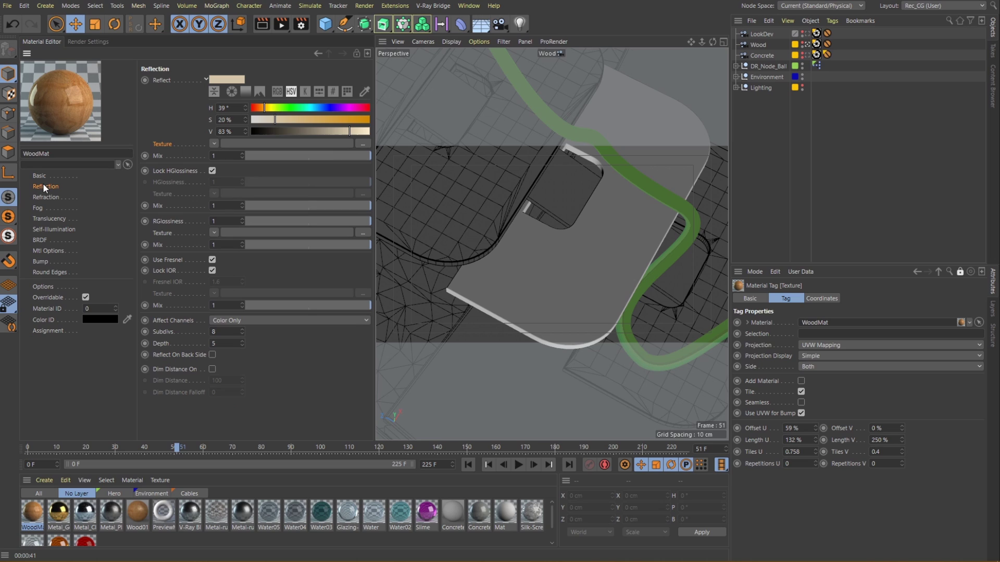
left_click(213, 144)
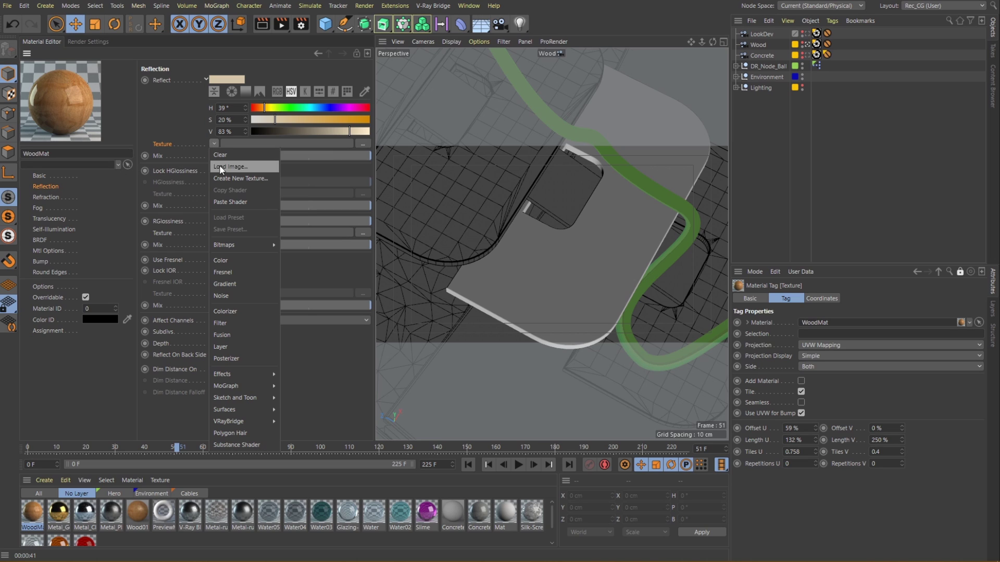
left_click(232, 199)
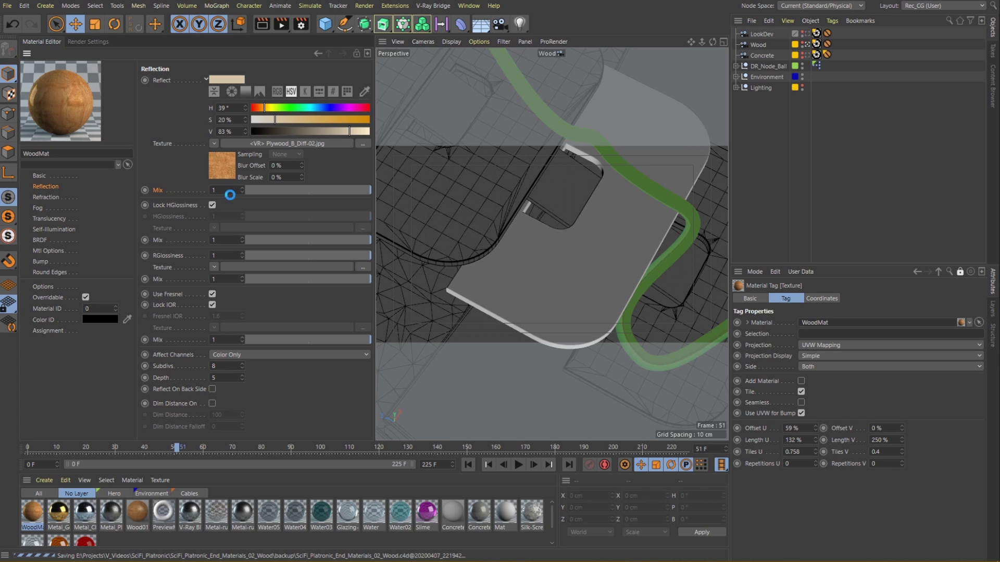
- Set the reflection texture's mix to 0.41 and the reflection colour's V to 89%, and render the view
left_click_drag(359, 193, 293, 190)
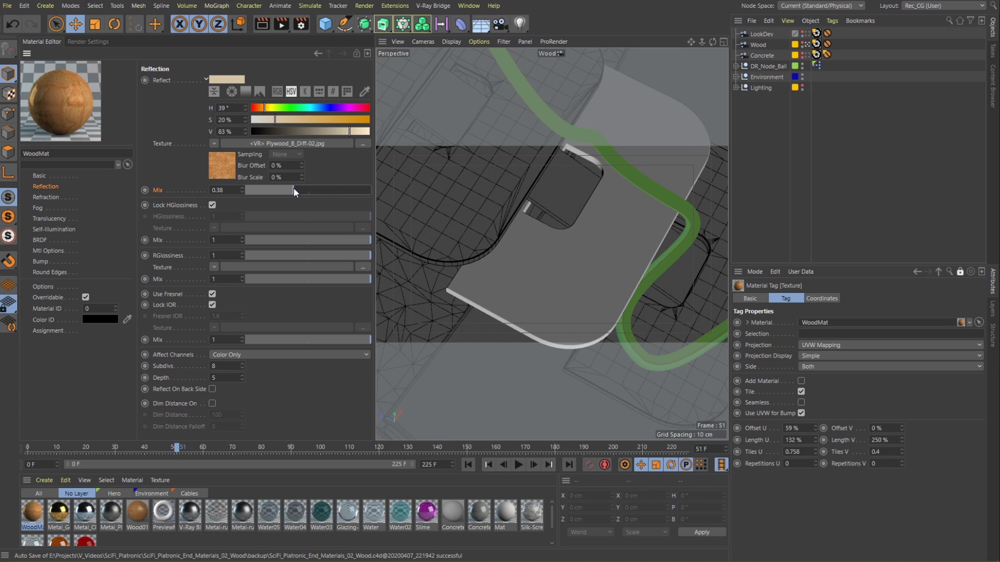
left_click(357, 131)
left_click_drag(291, 189, 297, 191)
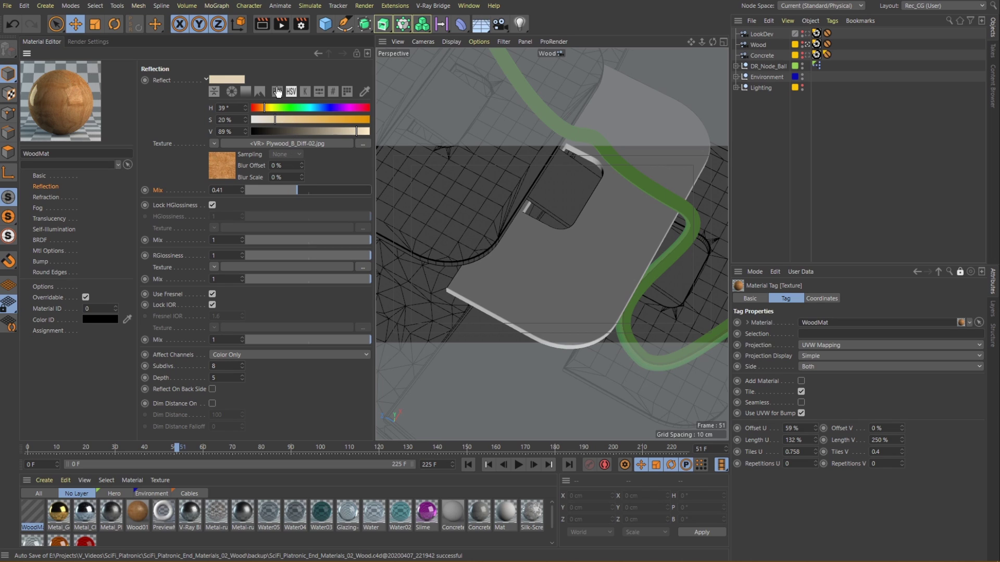
left_click(264, 25)
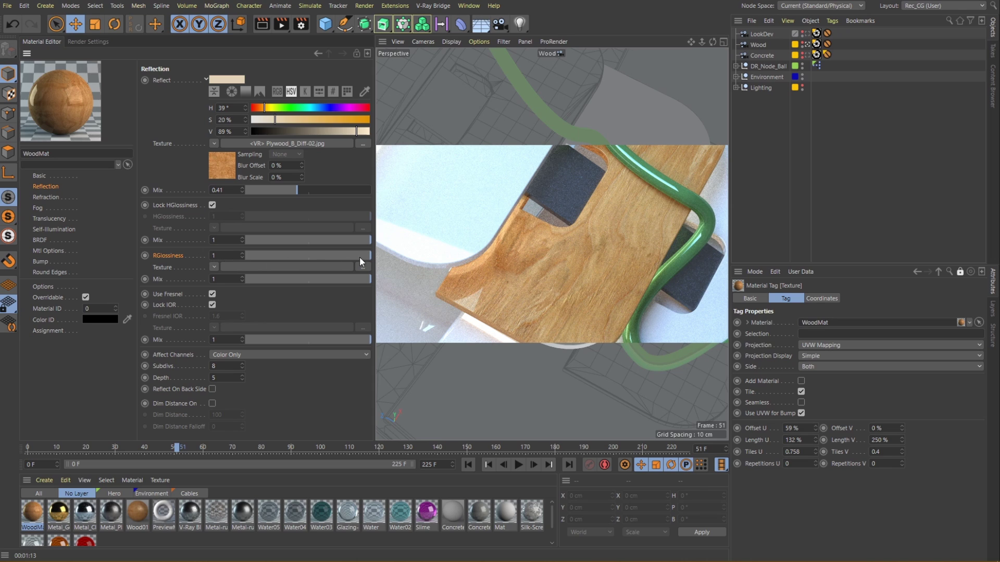
- Set WoodMat's RGlossiness to 0.59 and load Simple_Noise_01.jpg into its texture through a V-Ray AdvBitmap shader
left_click_drag(367, 256, 338, 256)
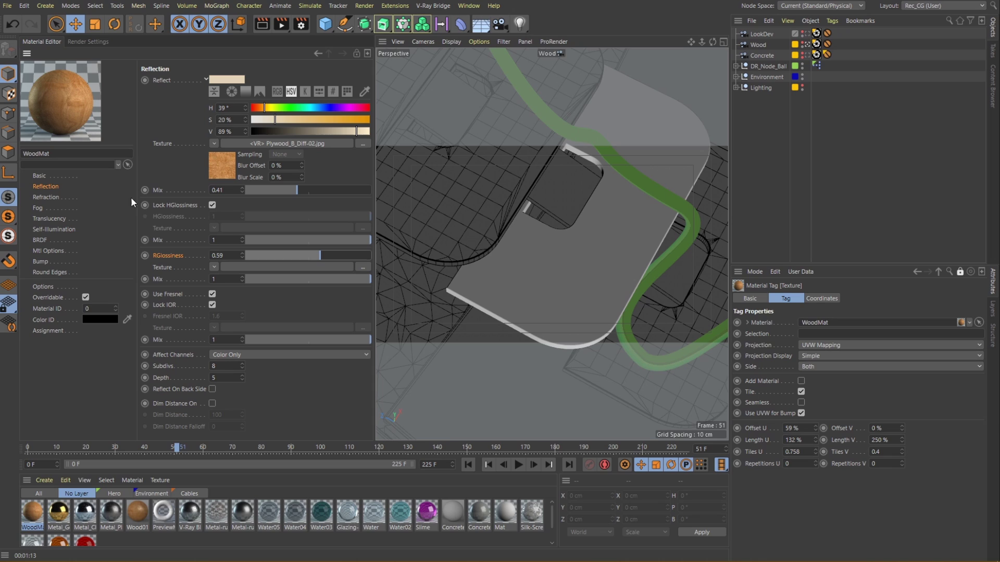
left_click(214, 267)
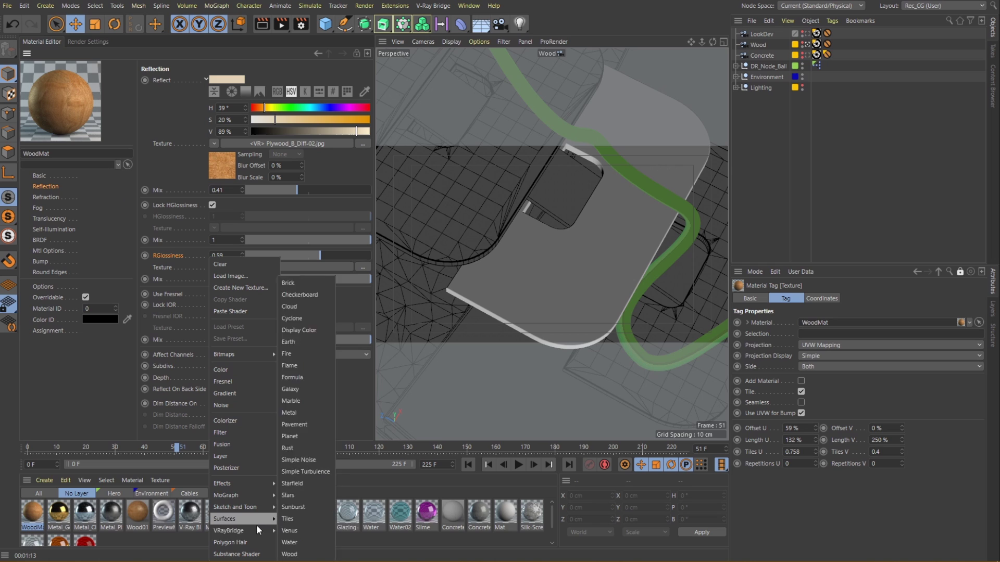
mouse_move(259, 529)
left_click(296, 366)
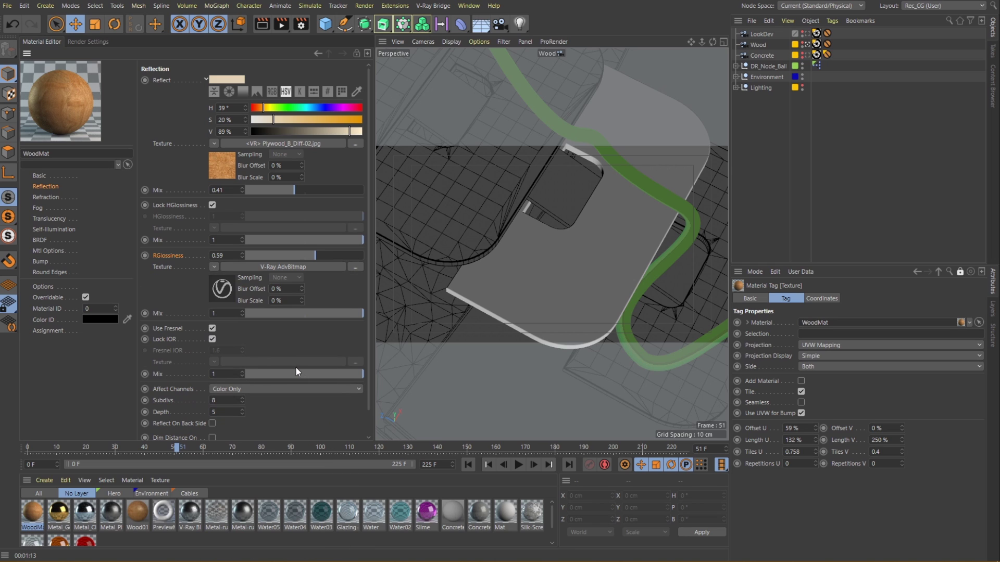
left_click(231, 282)
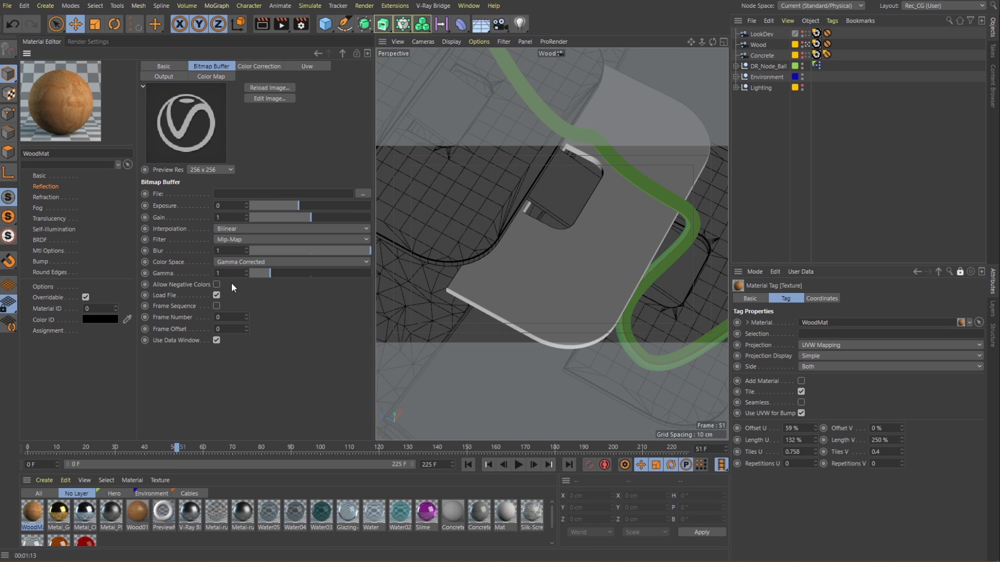
left_click(359, 195)
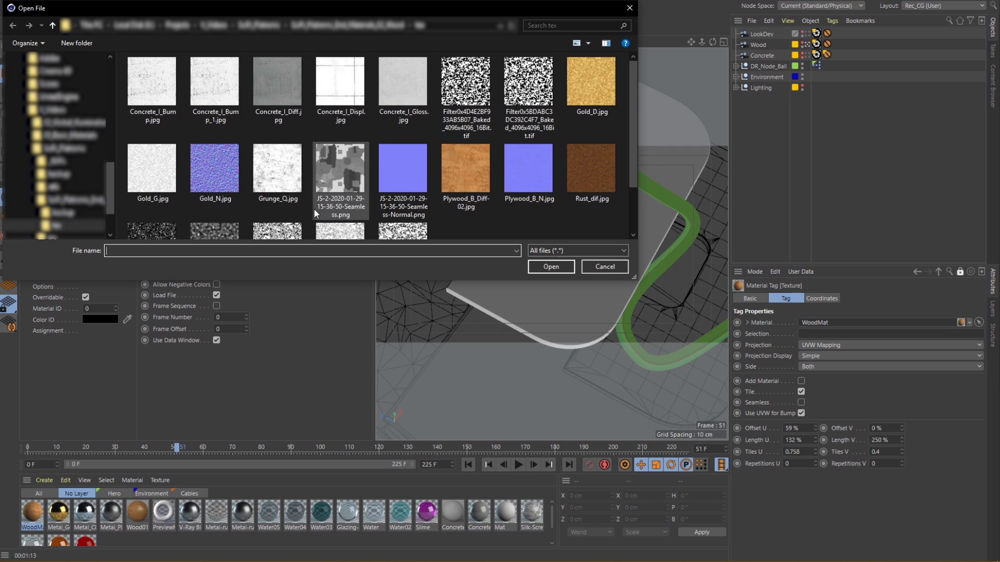
scroll(314, 209, "down", 2)
left_click(240, 211)
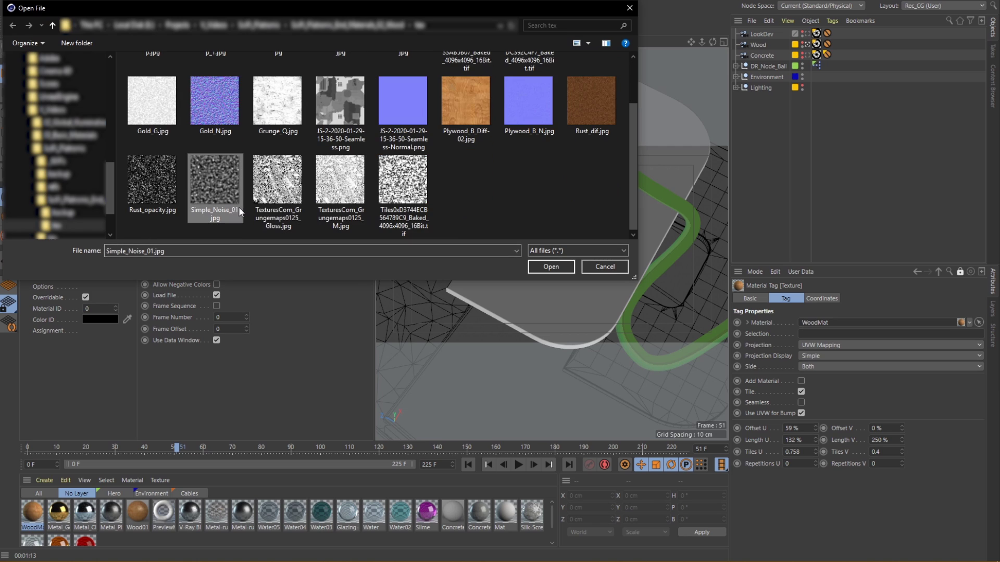
left_click(560, 265)
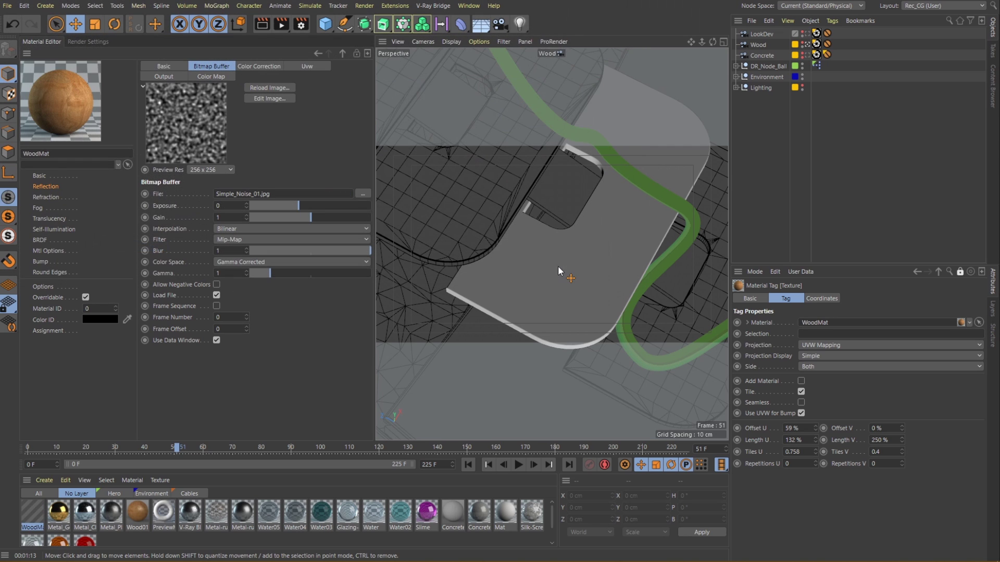
left_click(344, 53)
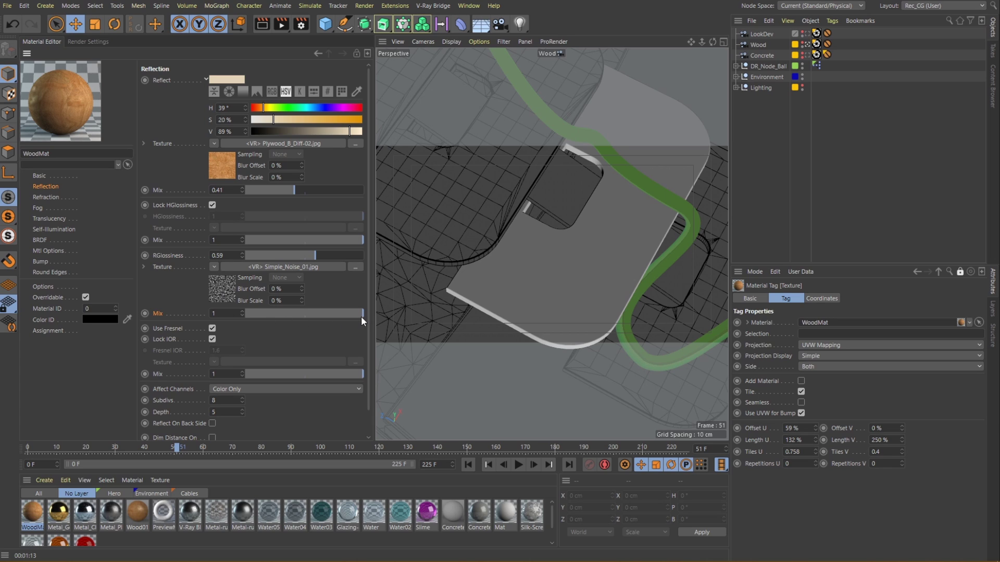
- Set the mix of WoodMat's glossiness texture to 0.35 and raise RGlossiness to 0.98
left_click_drag(361, 317, 289, 317)
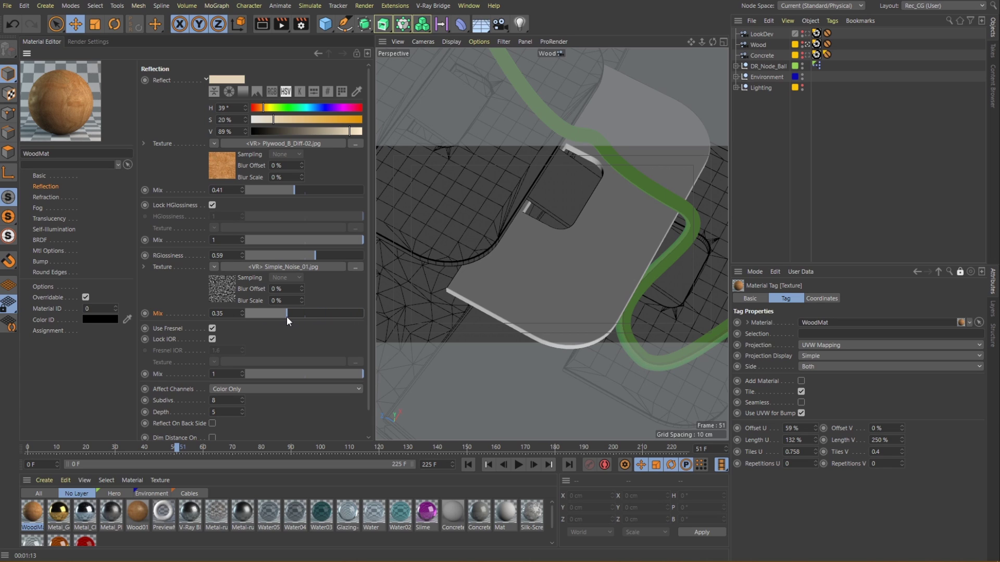
left_click_drag(317, 256, 349, 257)
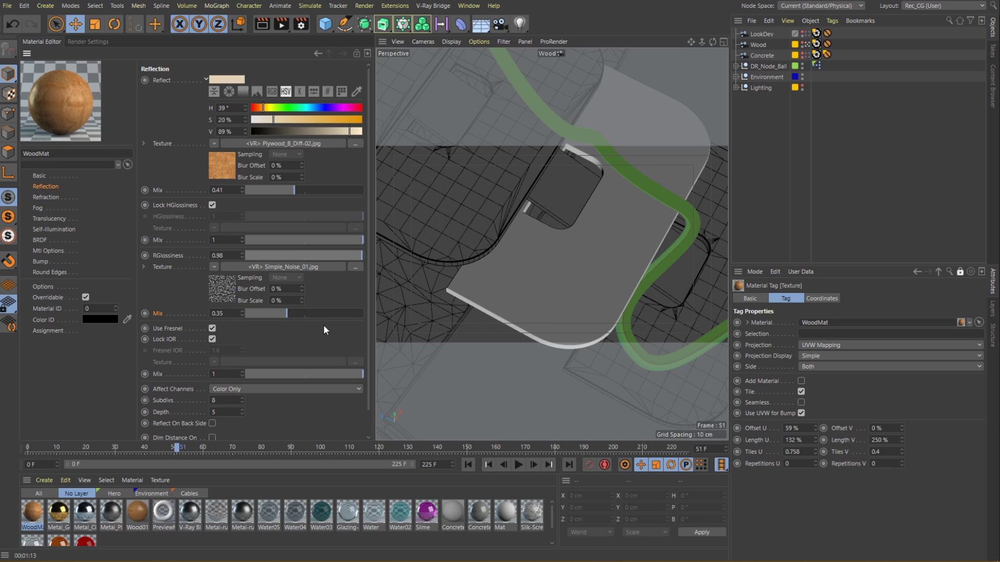
- Unlock the IOR in WoodMat's reflection settings and set the Fresnel IOR to 1.52
left_click(177, 329)
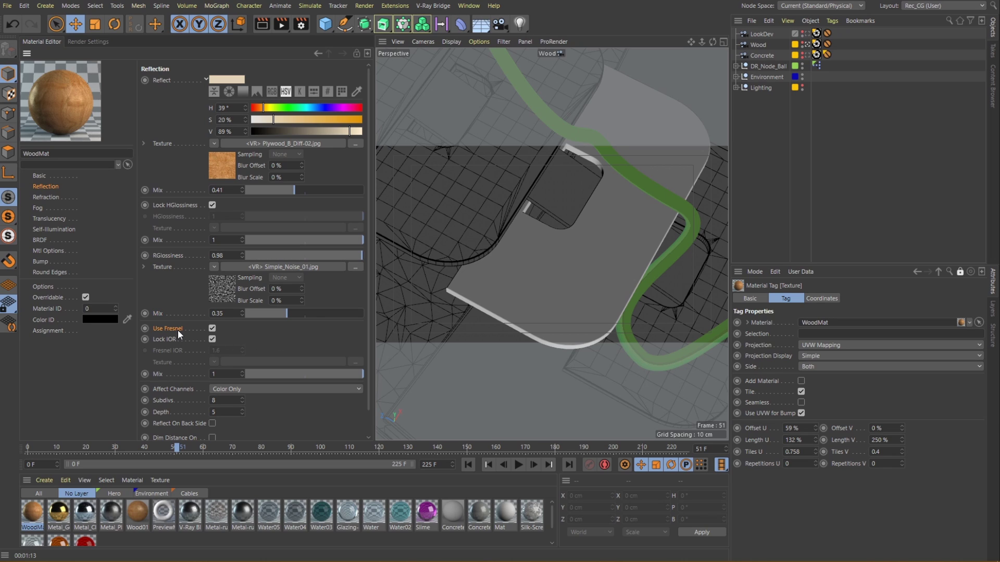
left_click(212, 339)
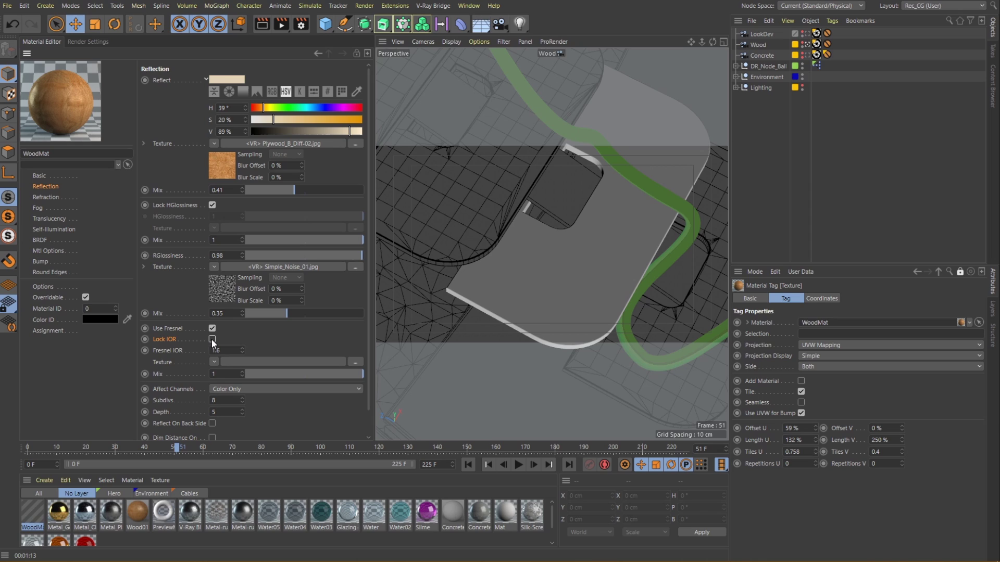
double_click(213, 350)
key("Return")
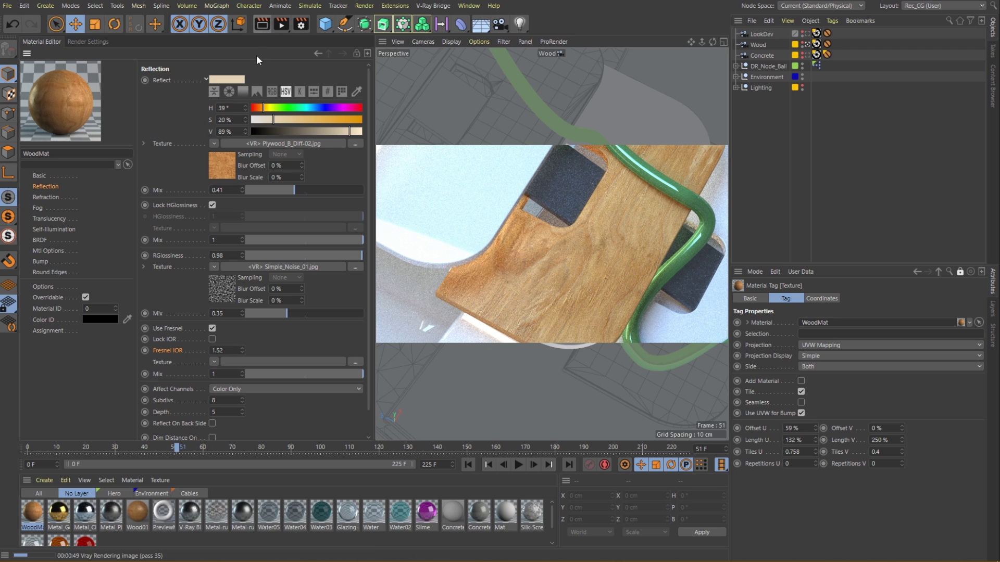
- Change the map type in WoodMat's bump settings to Normal map in tangent space
left_click(39, 261)
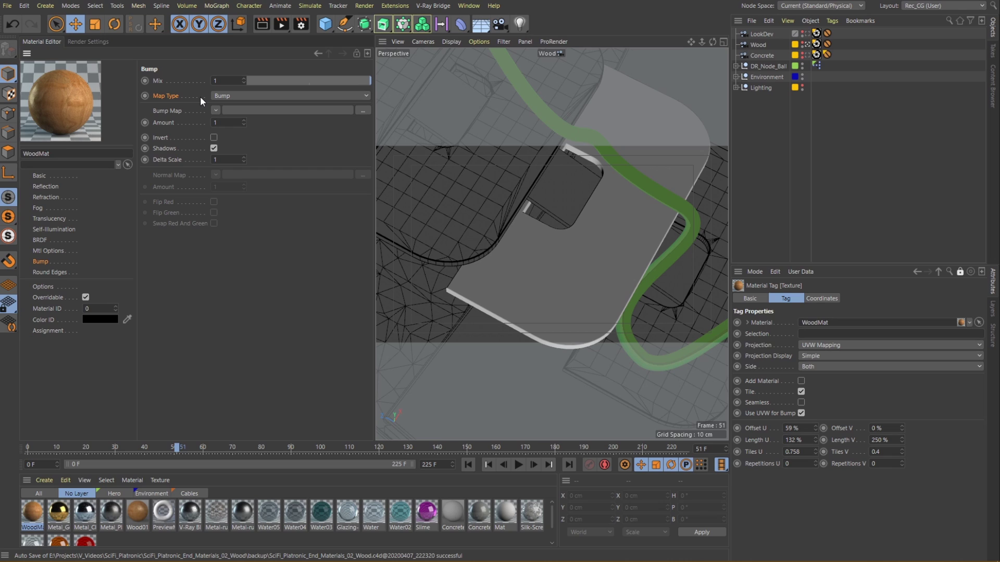
left_click(255, 96)
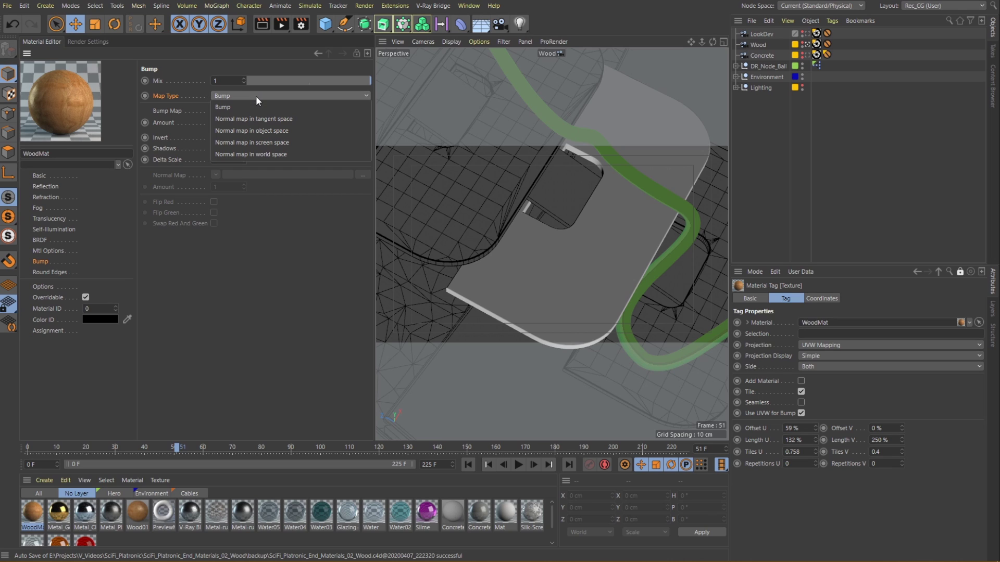
left_click(260, 120)
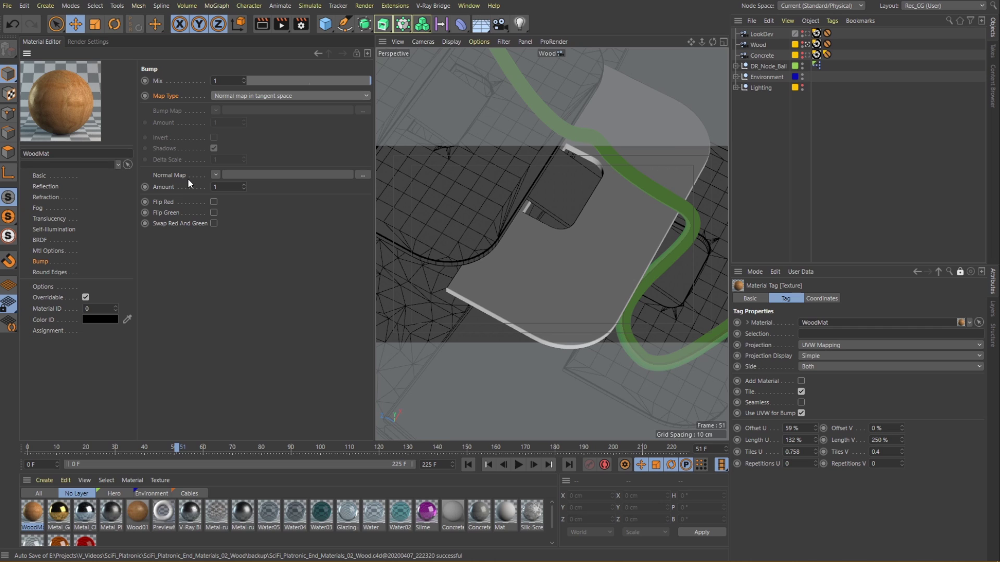
- Load Plywood_B_N.jpg as WoodMat's normal map through a V-Ray AdvBitmap shader
left_click(215, 174)
mouse_move(276, 452)
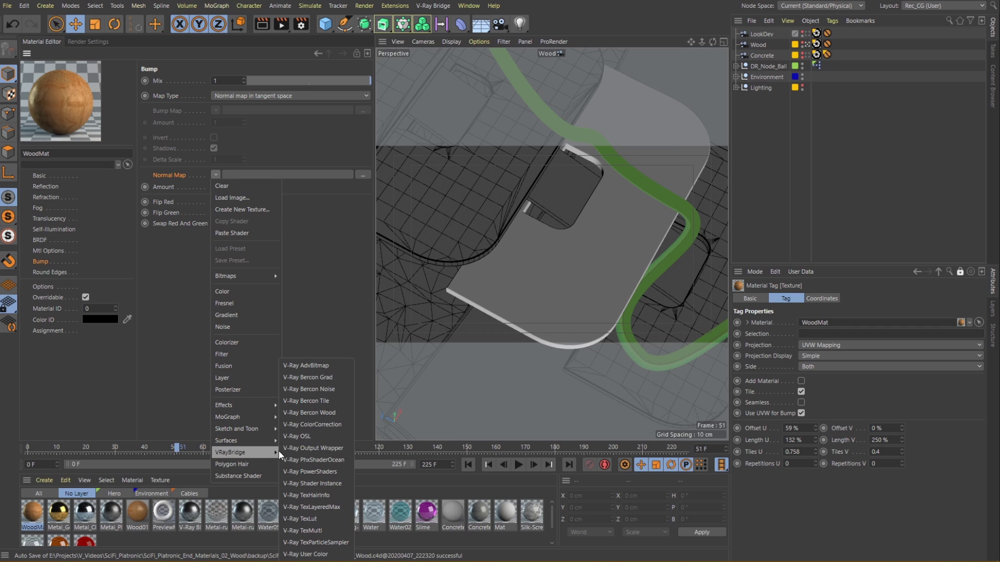
left_click(323, 365)
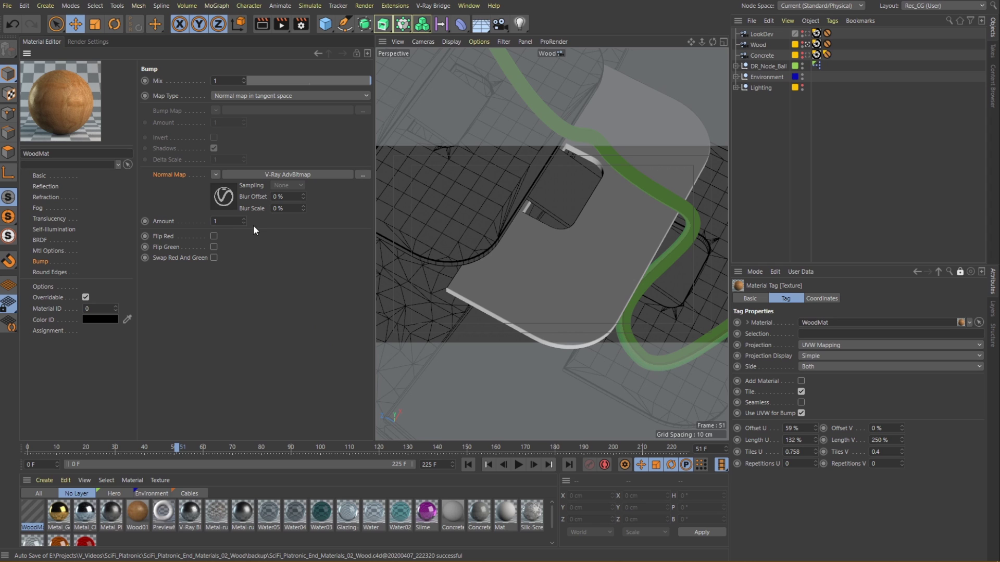
left_click(234, 206)
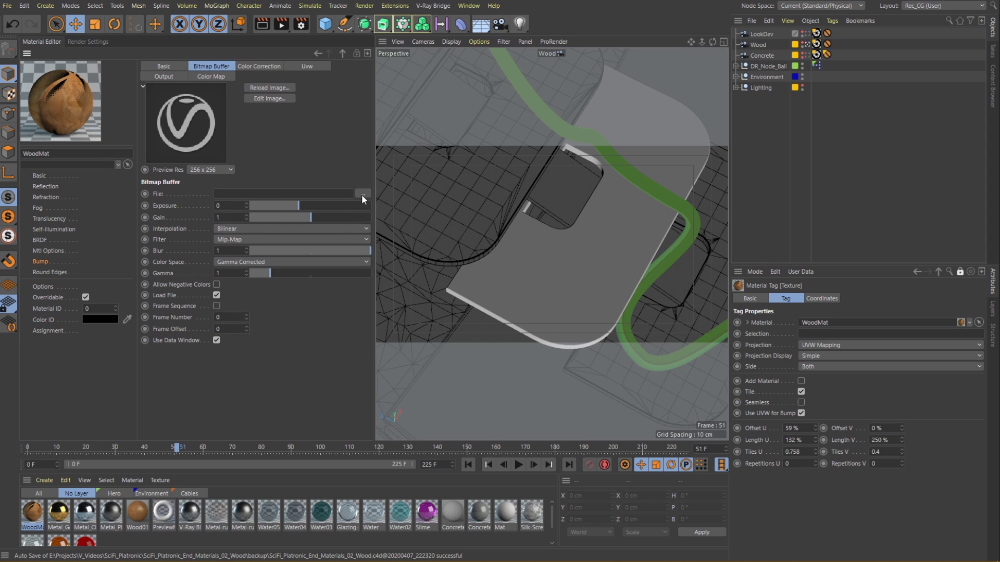
left_click(363, 196)
left_click(510, 192)
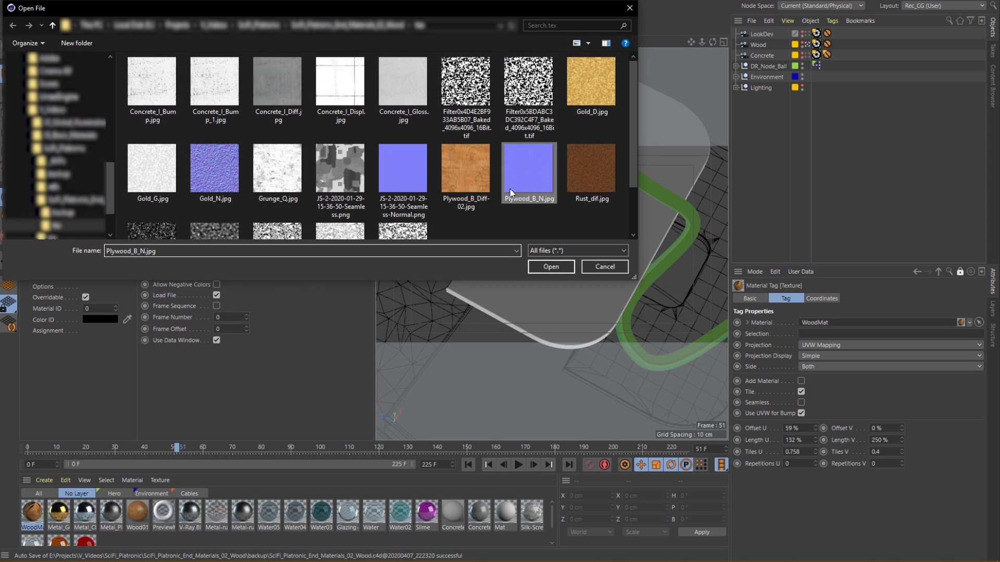
left_click(541, 265)
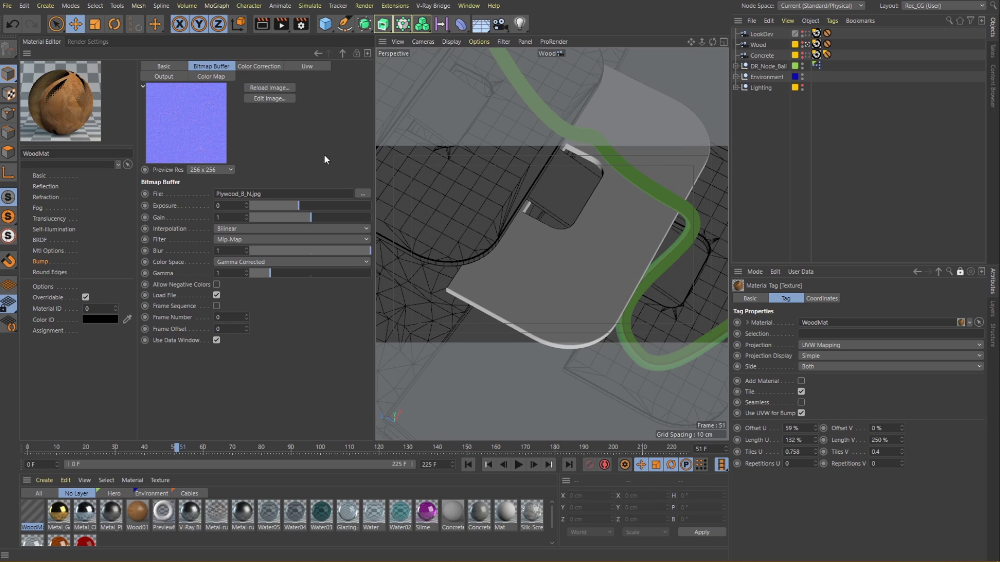
left_click(342, 54)
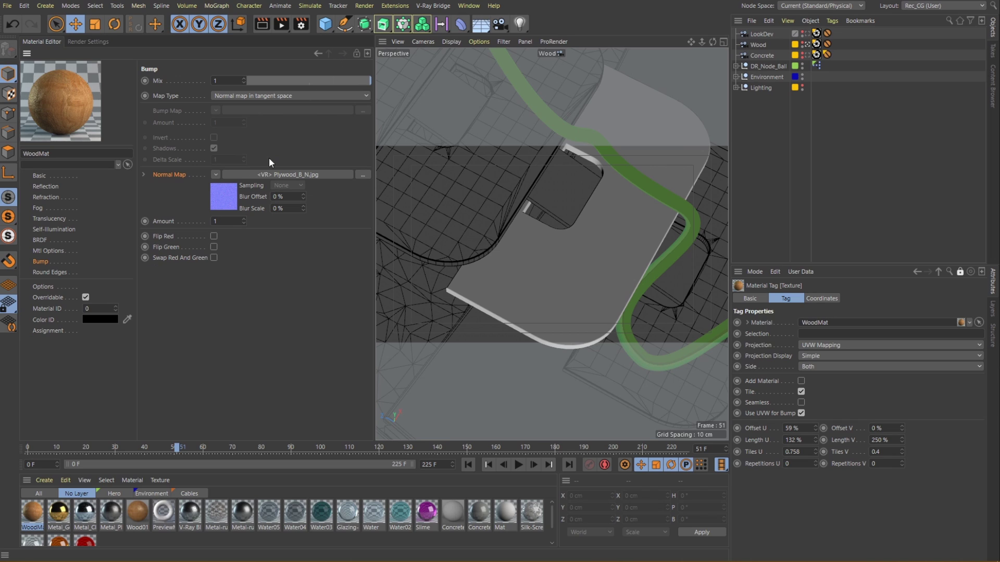
- Set the amount of WoodMat's normal map to 0.5 and render the view
double_click(223, 224)
type("0.2")
key("Return")
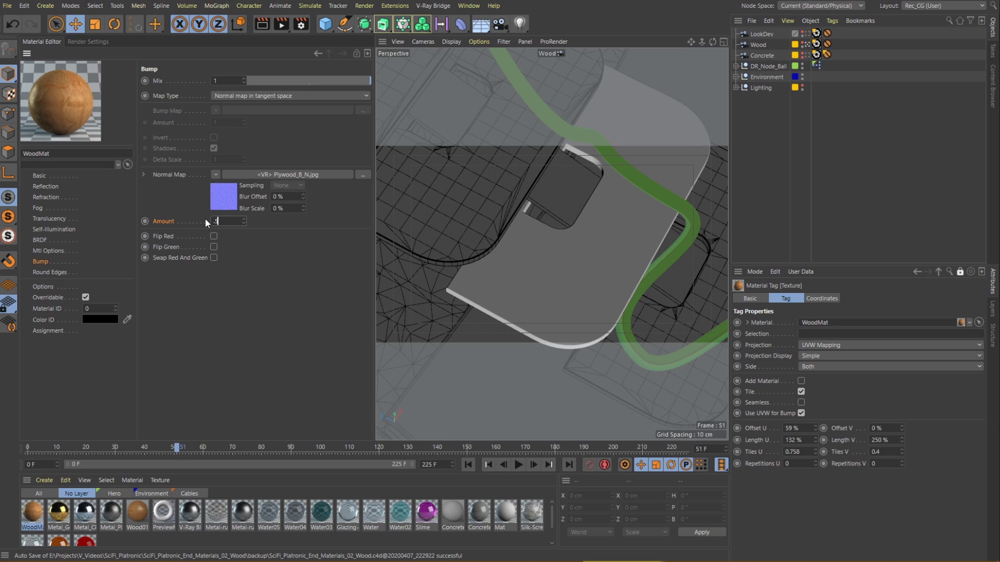
key("Return")
left_click(263, 24)
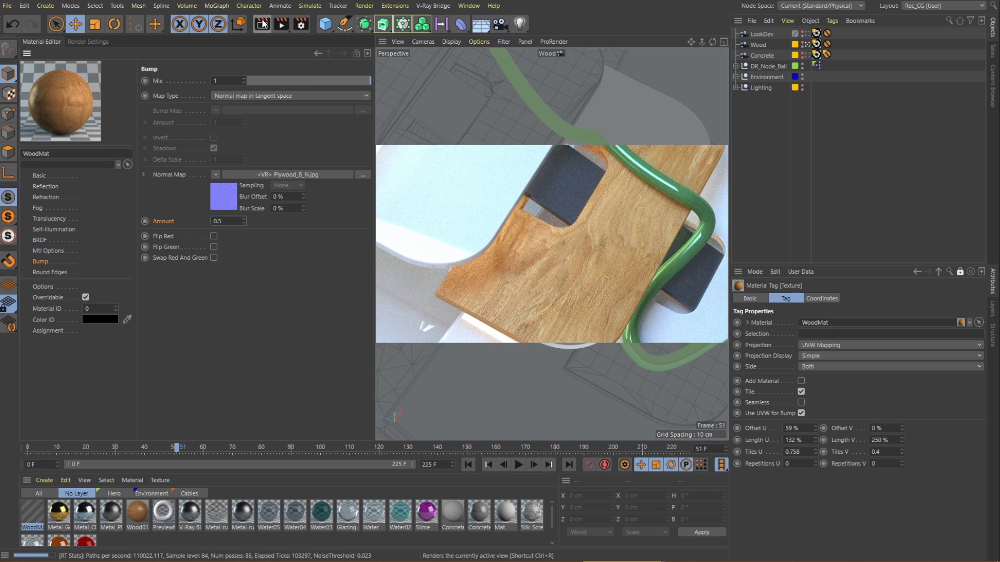
left_click(262, 24)
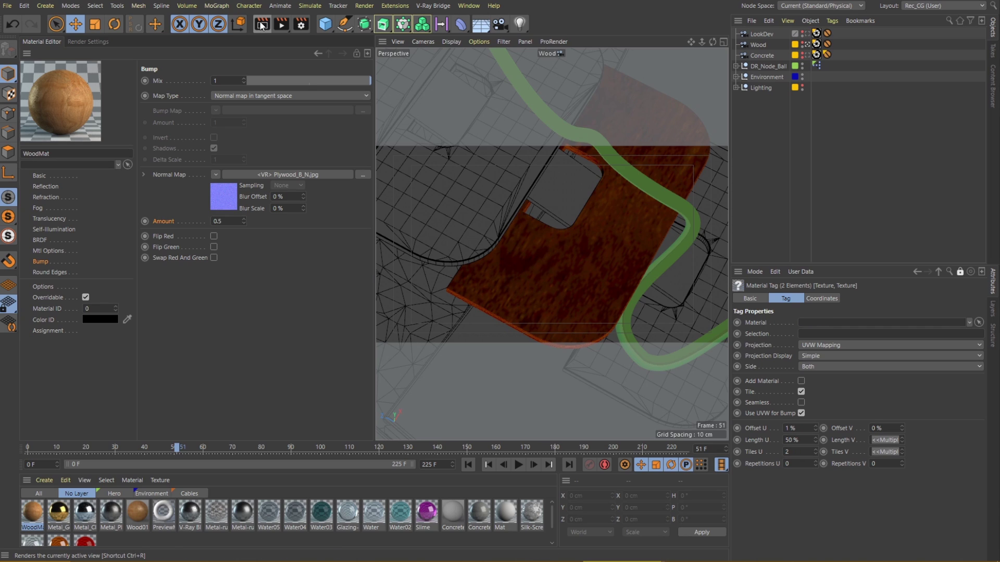
- Create a V-Ray Standard Material named Concrete and assign it to the two selected texture tags
left_click(47, 480)
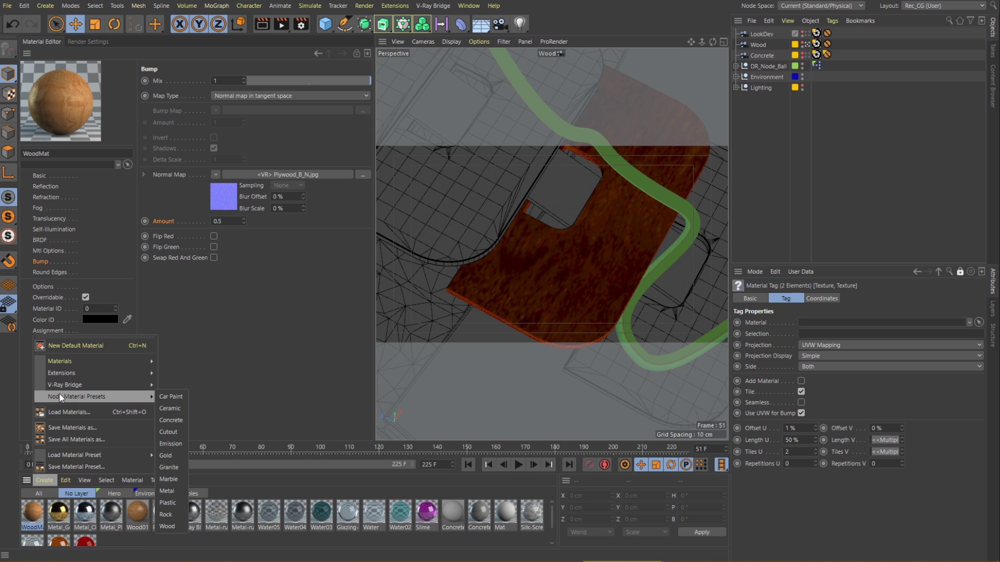
mouse_move(61, 385)
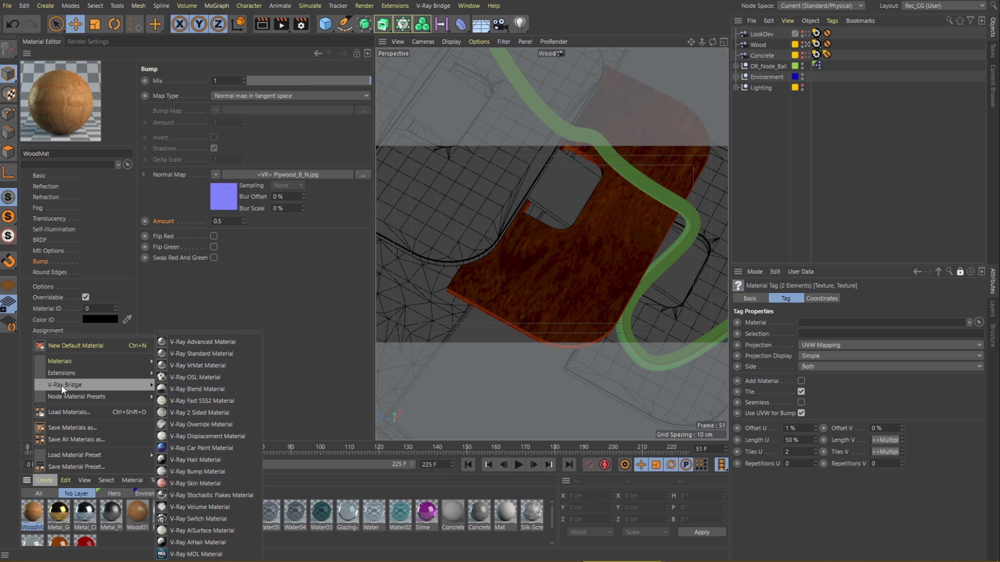
left_click(201, 354)
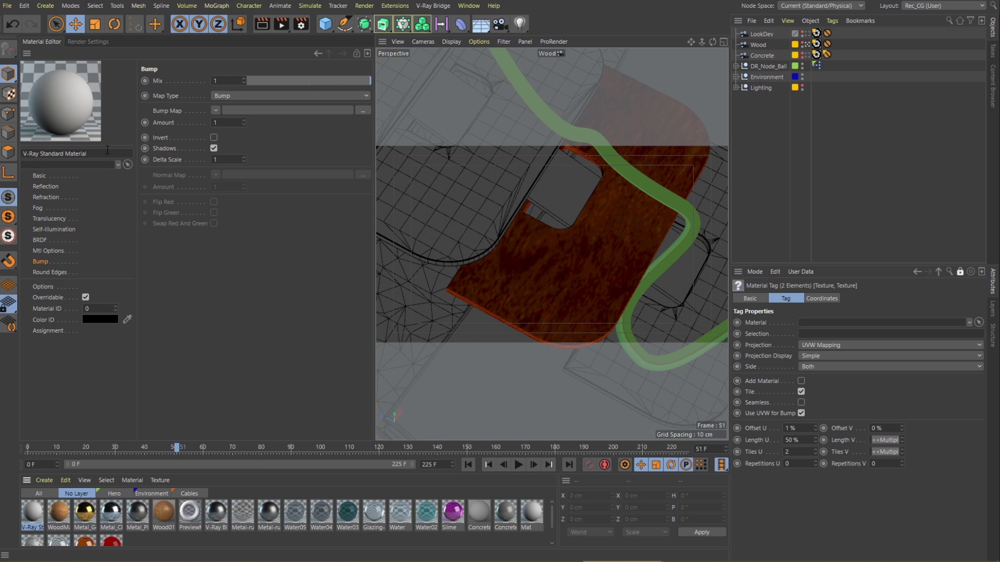
left_click_drag(109, 154, 22, 153)
type("Concrete")
key("Return")
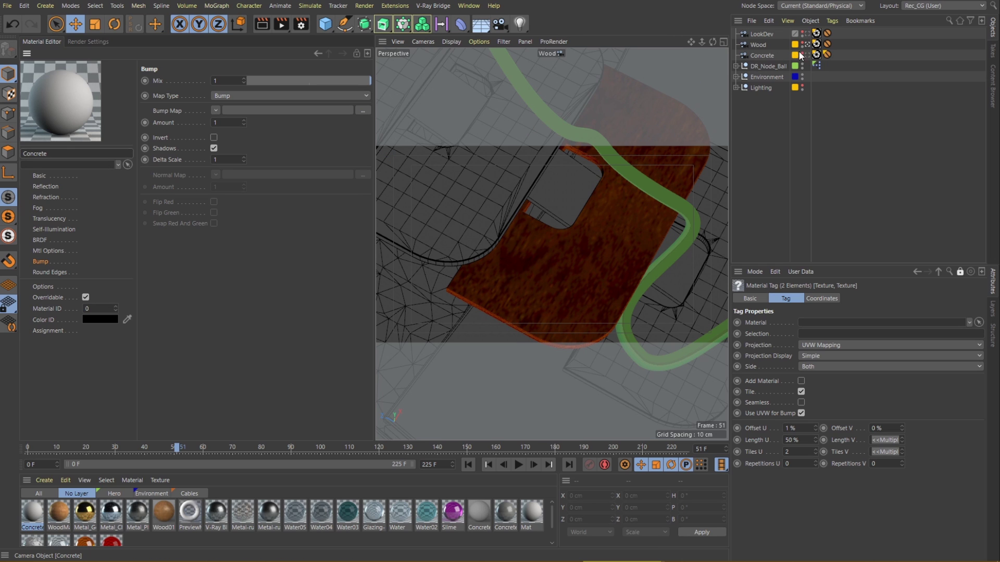
left_click_drag(345, 211, 814, 323)
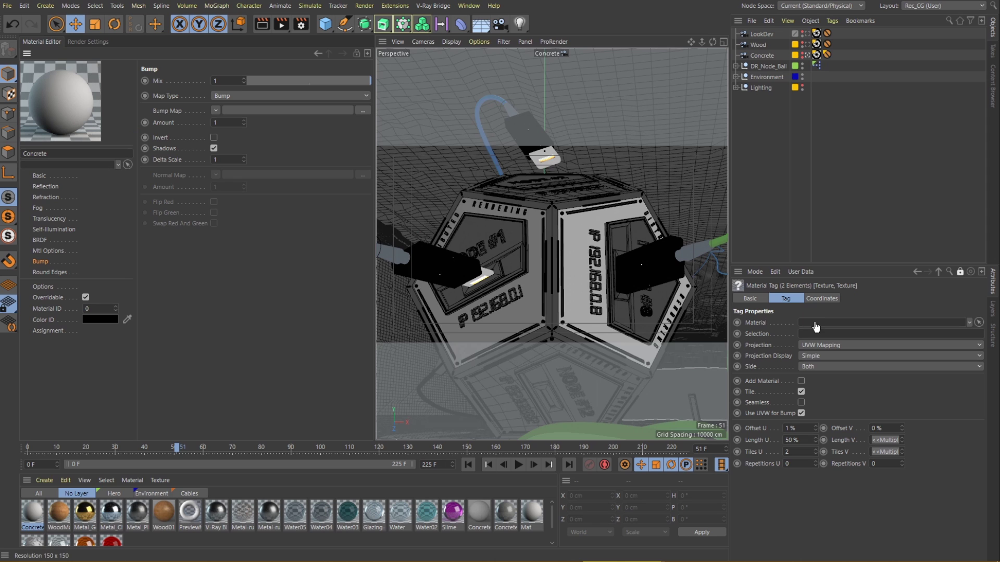
- Load Concrete_I_Diff.jpg into Concrete's diffuse and reflection textures, with the reflection colour at H 187°, S 16%, V 71% and a mix of 0.41
left_click(39, 175)
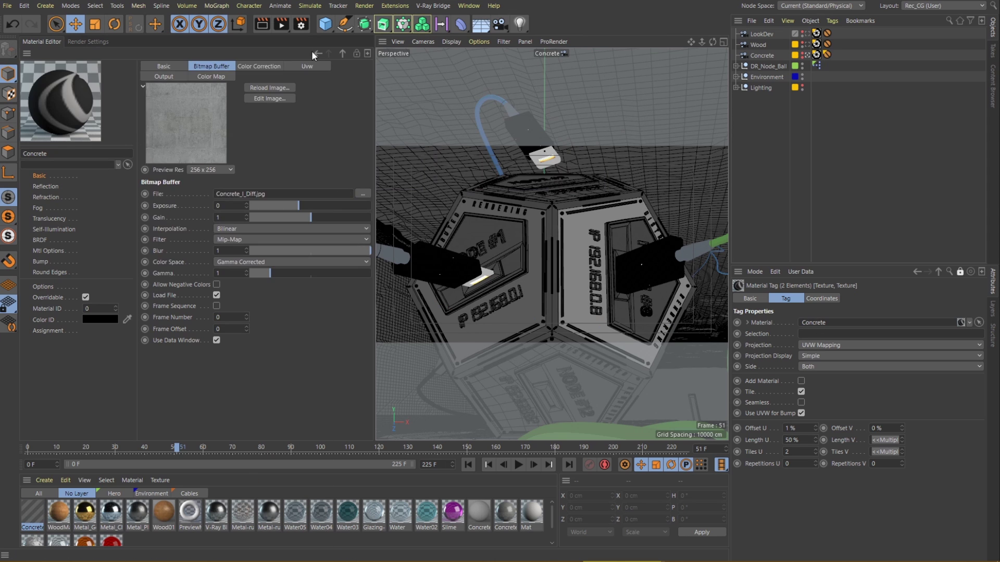
left_click_drag(354, 194, 294, 190)
- Set Concrete's RGlossiness to 0.88 with Concrete_I_Gloss.jpg at a mix of 0.62, unlock the Fresnel IOR at 2.6, and render the view
left_click(213, 267)
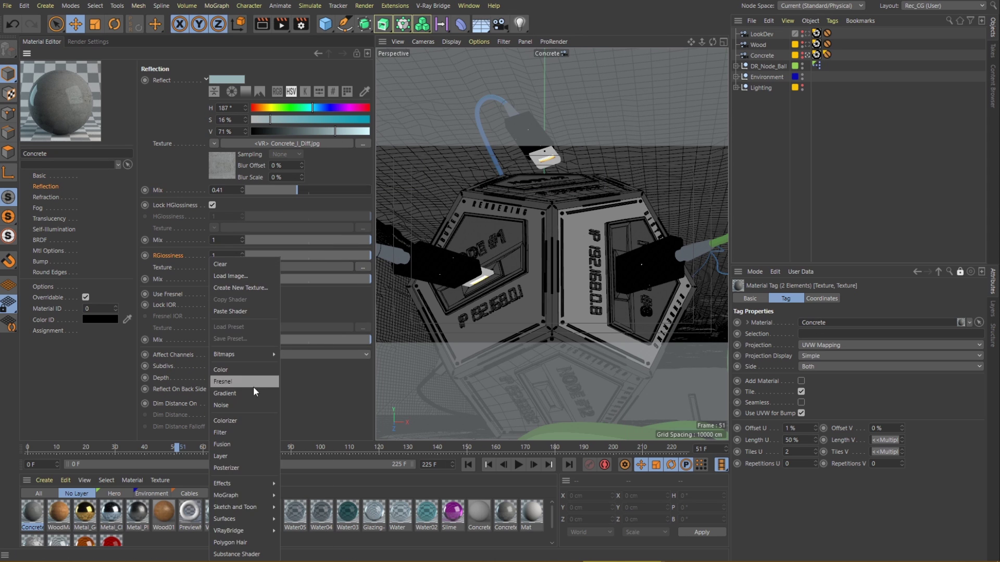
left_click(253, 386)
double_click(380, 124)
left_click_drag(310, 313, 318, 313)
left_click(212, 339)
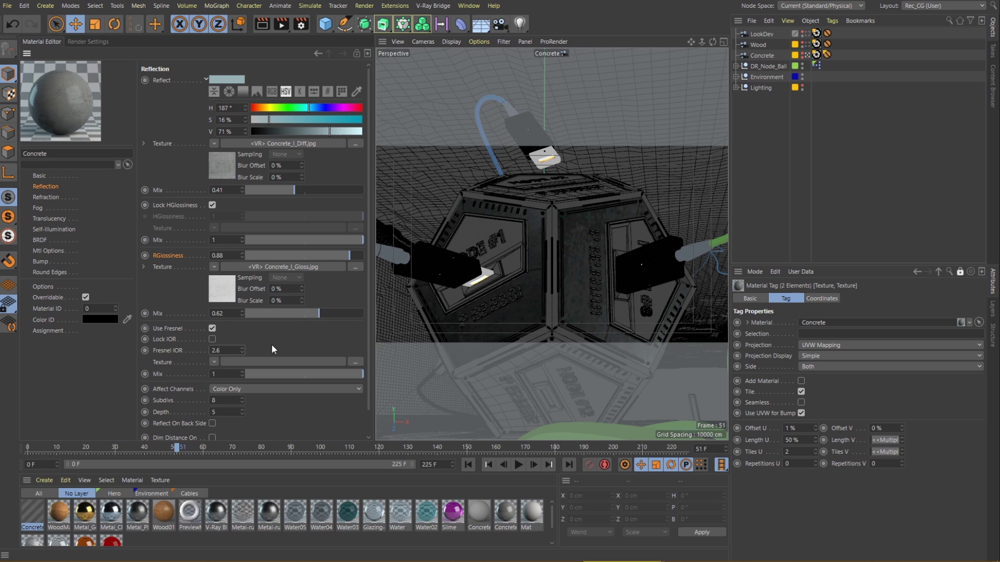
left_click(262, 24)
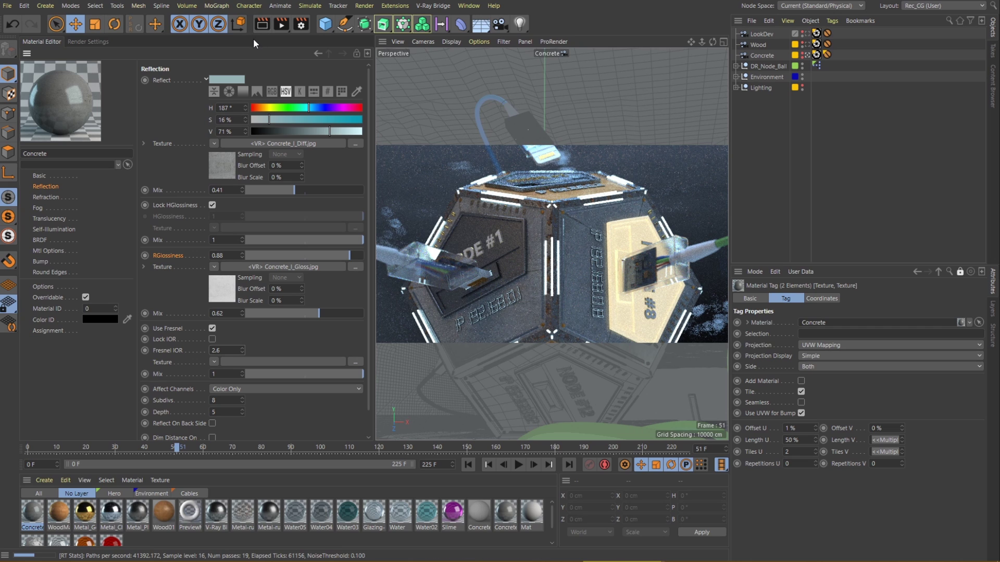
- Load Concrete_I_Bump.jpg as the Concrete material's bump map through a V-Ray AdvBitmap shader
left_click(45, 263)
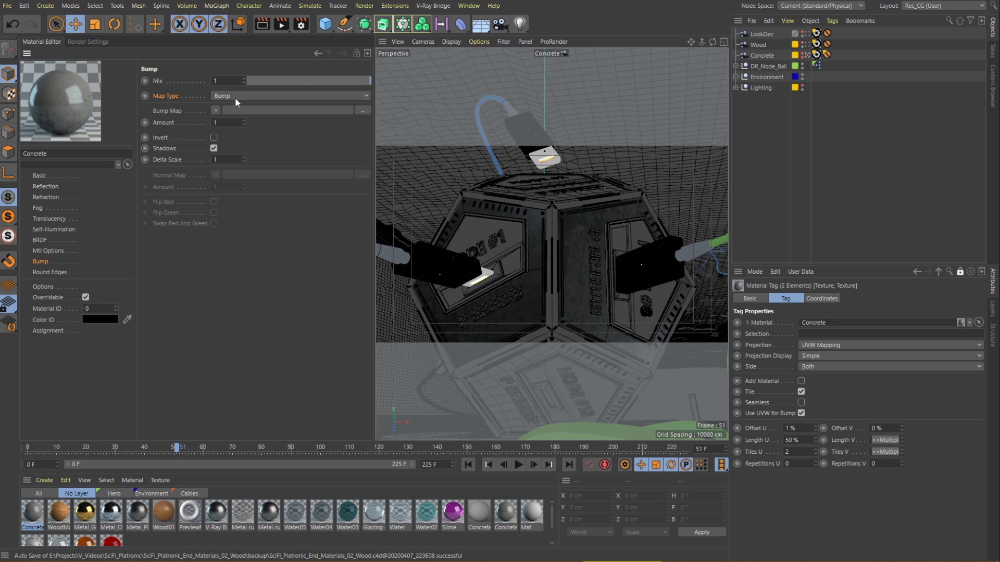
left_click(217, 111)
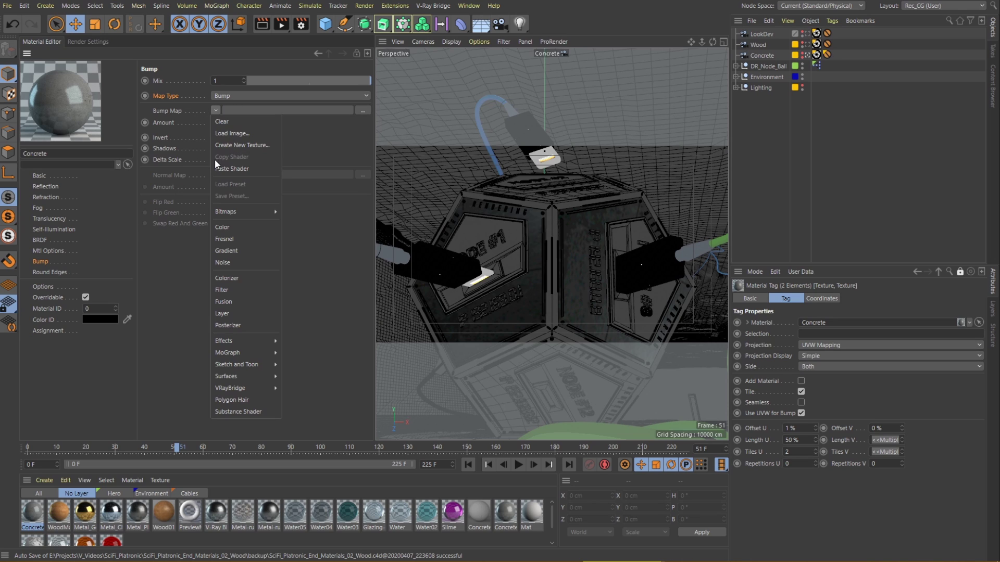
left_click(308, 366)
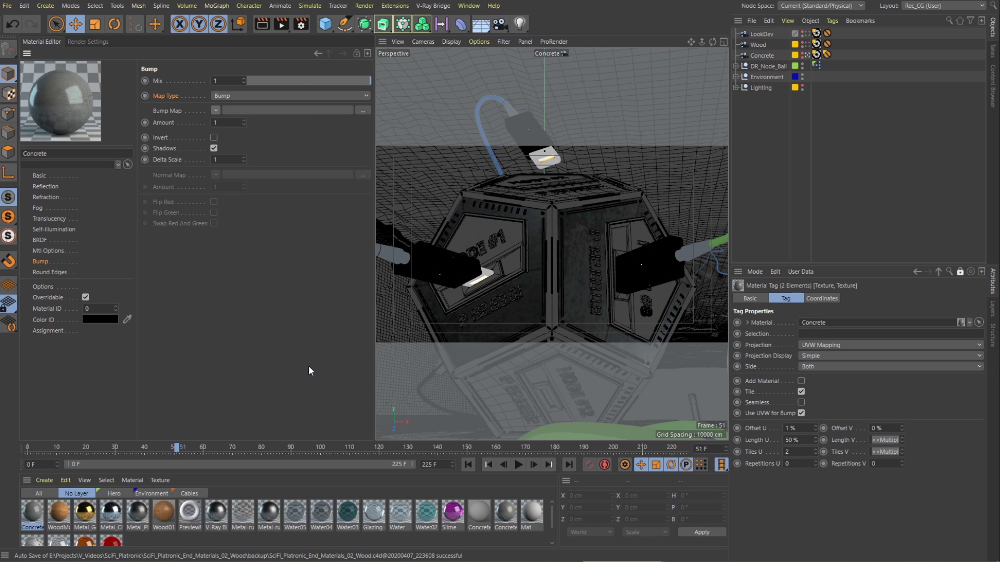
left_click(226, 139)
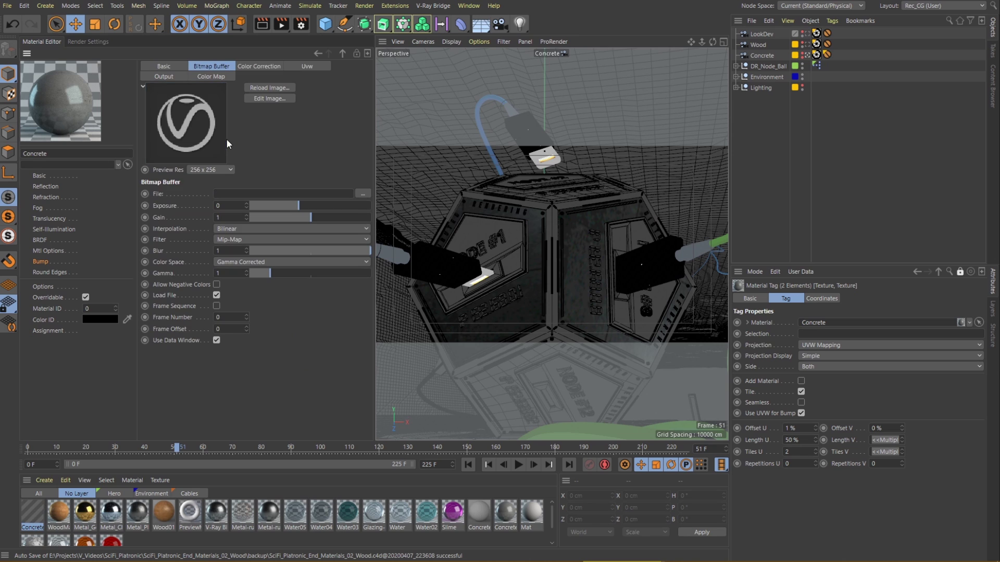
left_click(359, 193)
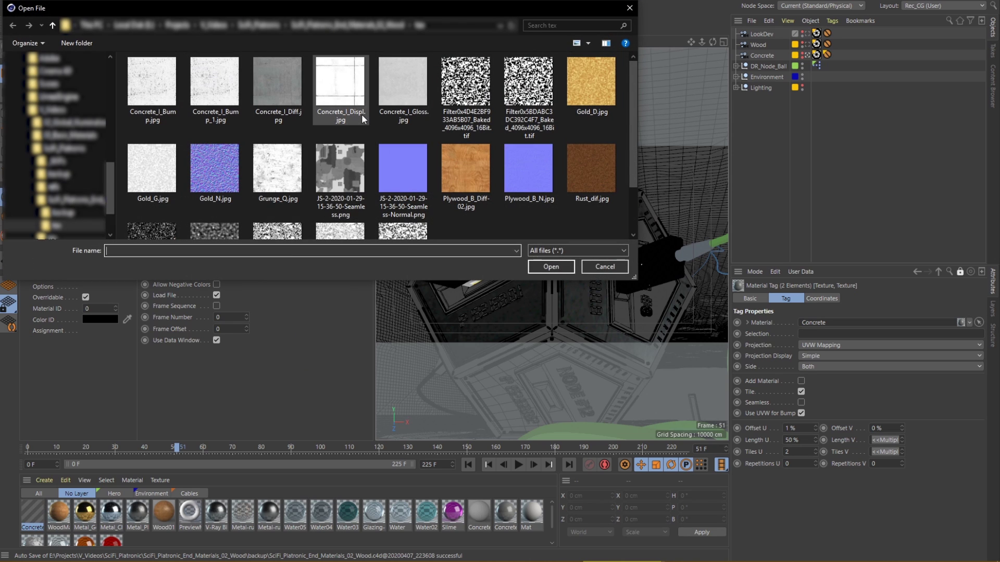
left_click(174, 112)
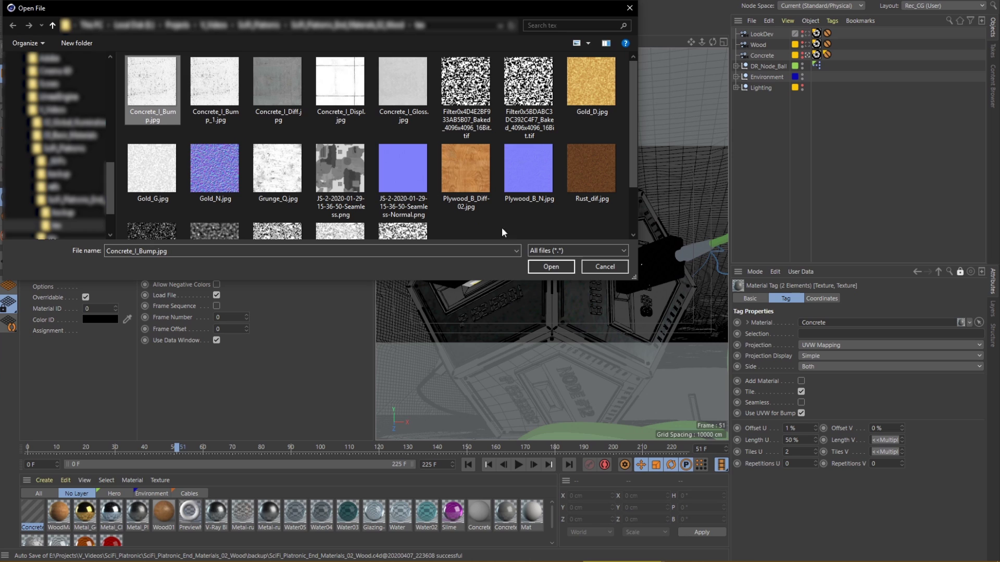
left_click(548, 266)
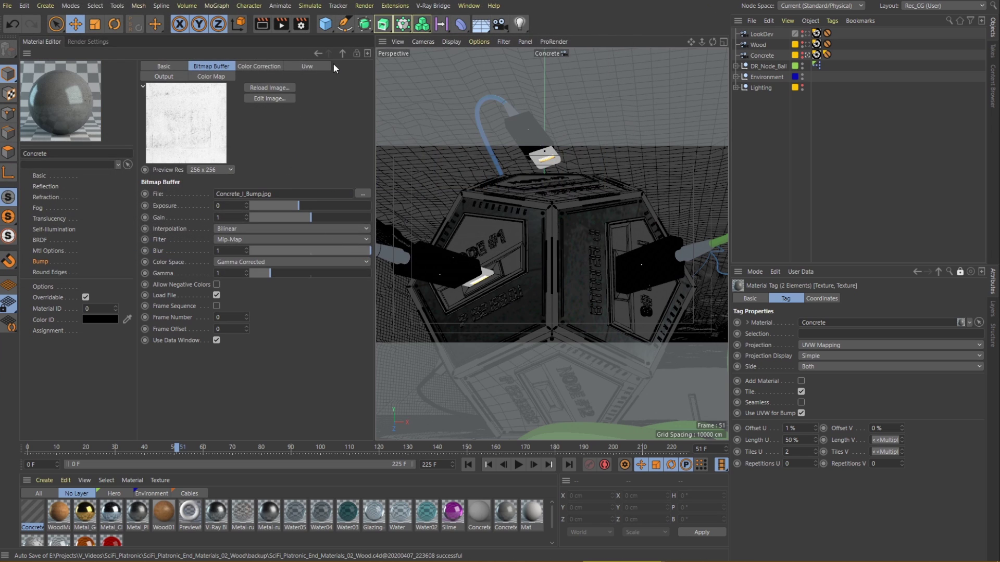
left_click(342, 54)
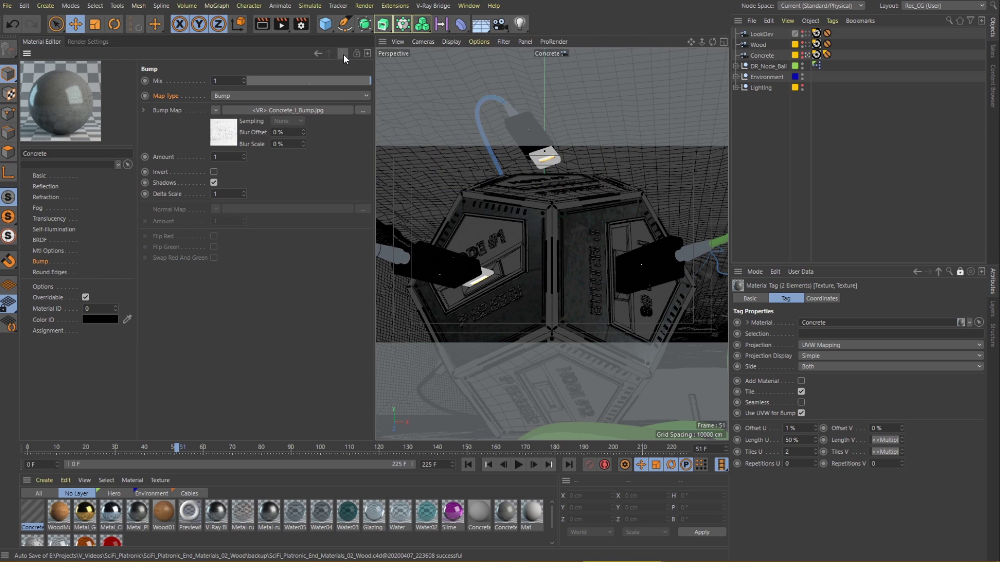
- Set the bump amount of the Concrete material to 0.2
left_click(225, 156)
type("0.2")
key("Return")
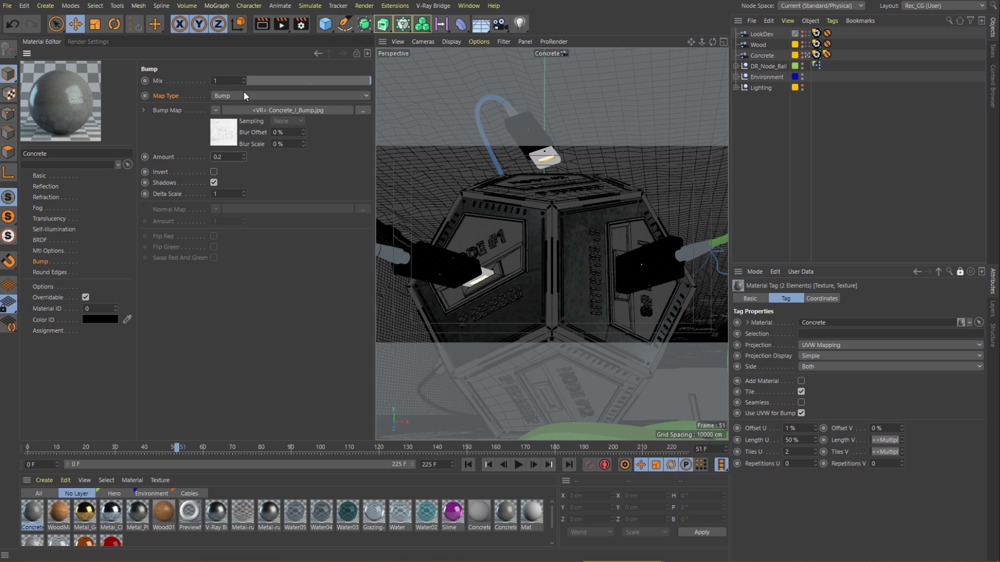
- Render the view with the bumped concrete and create a new V-Ray Displacement Material
left_click(261, 27)
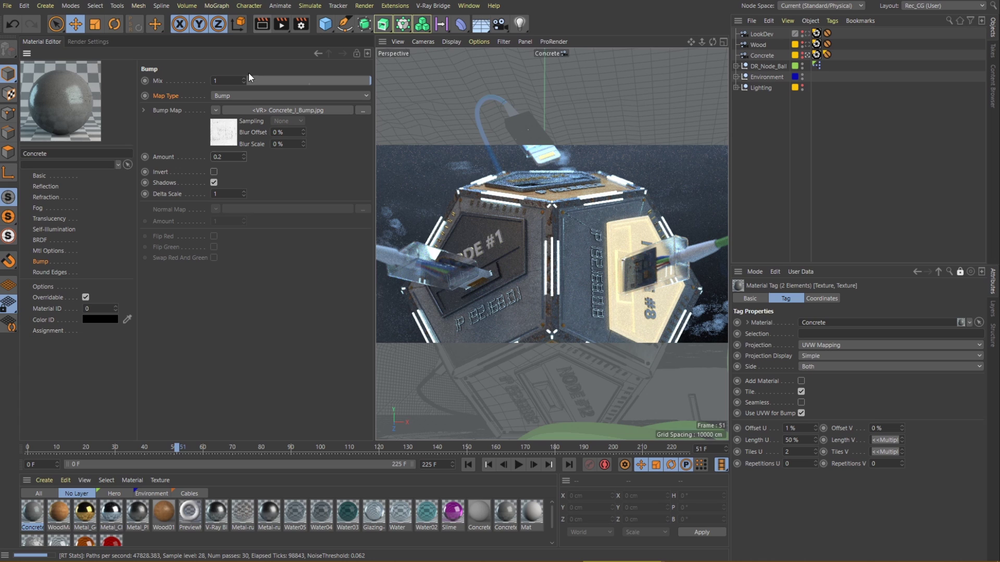
left_click(42, 482)
mouse_move(64, 389)
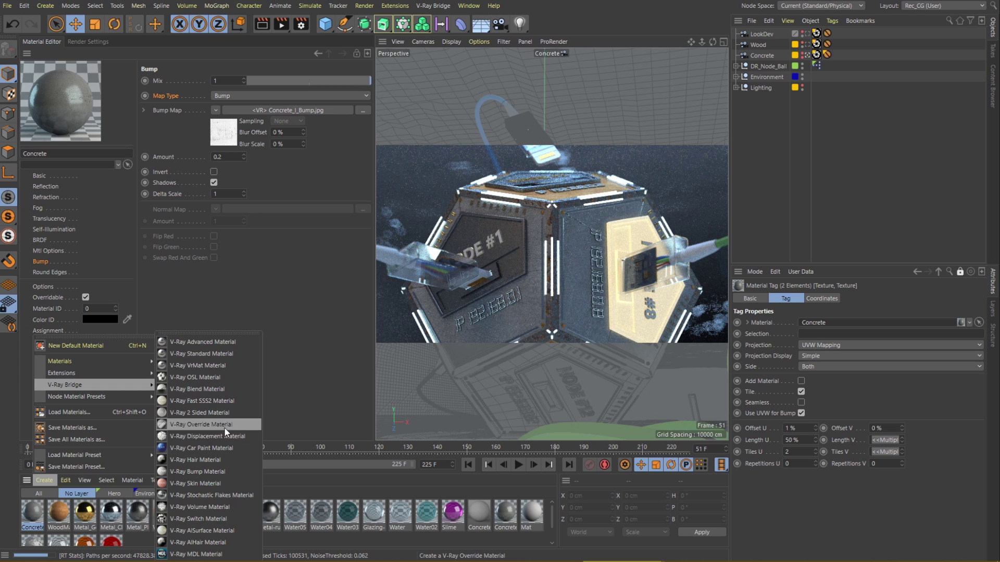
left_click(231, 439)
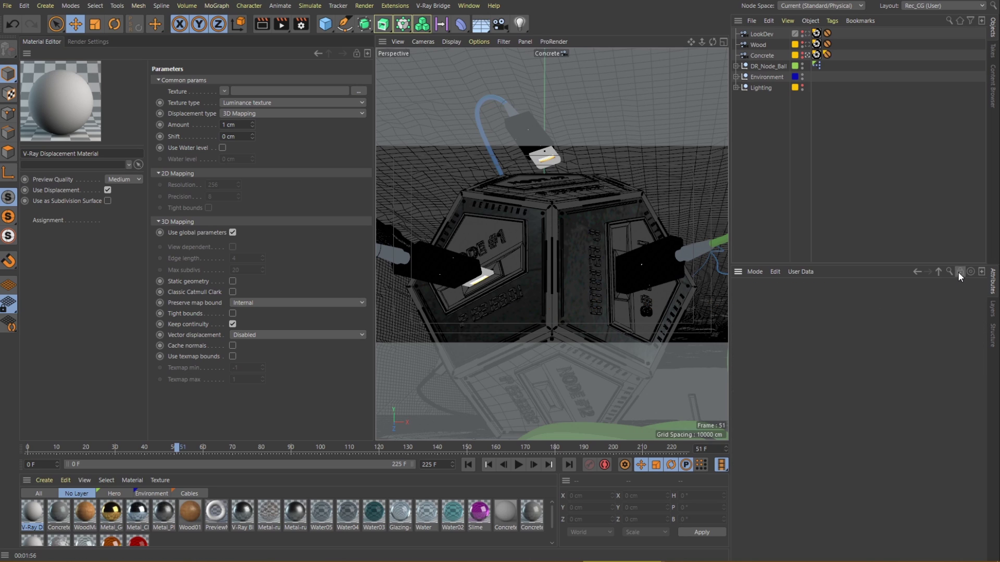
- Assign the V-Ray Displacement Material to the empty texture tags of both BasePlate objects, and fold the object hierarchy
left_click(585, 251)
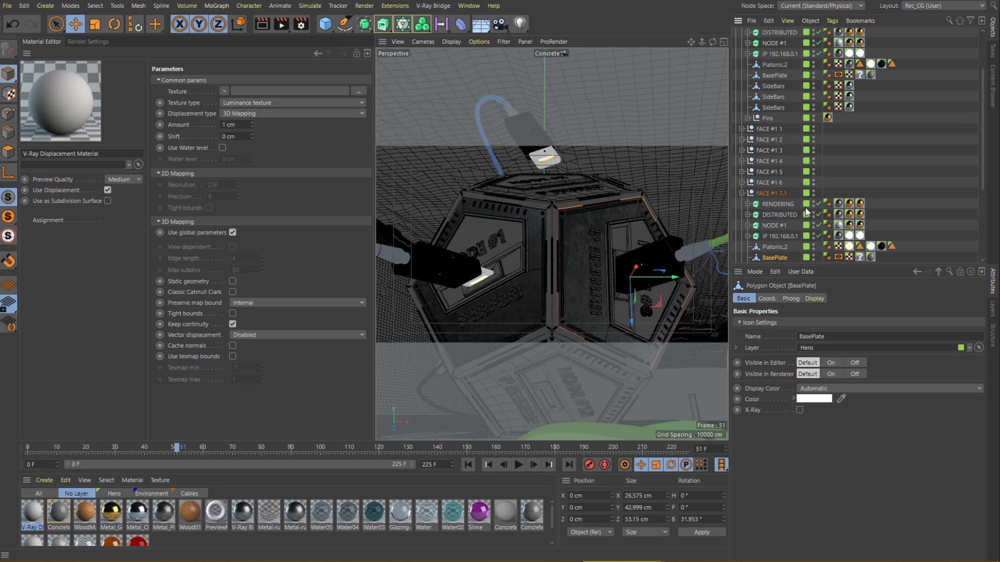
left_click(859, 257)
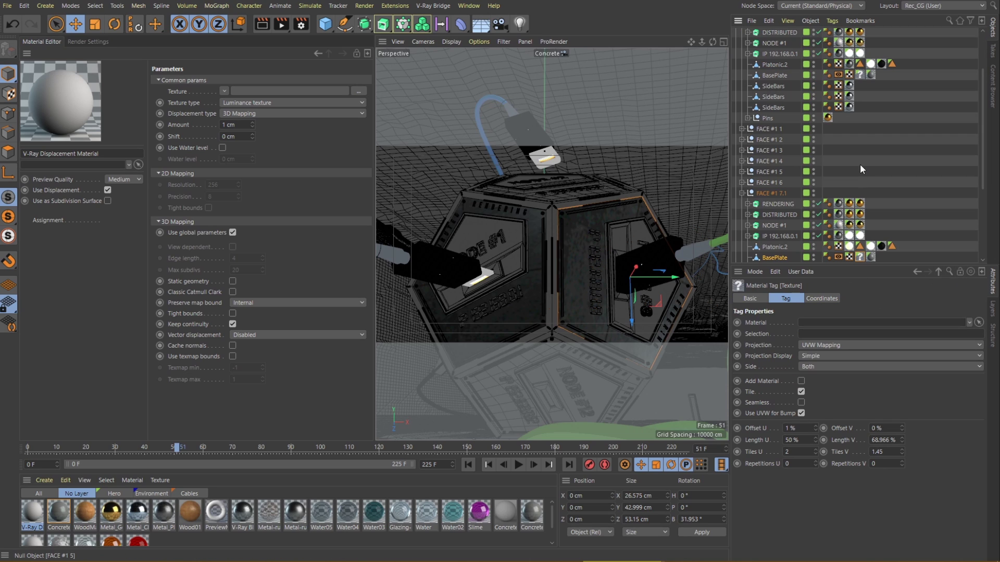
left_click(859, 74, "ctrl")
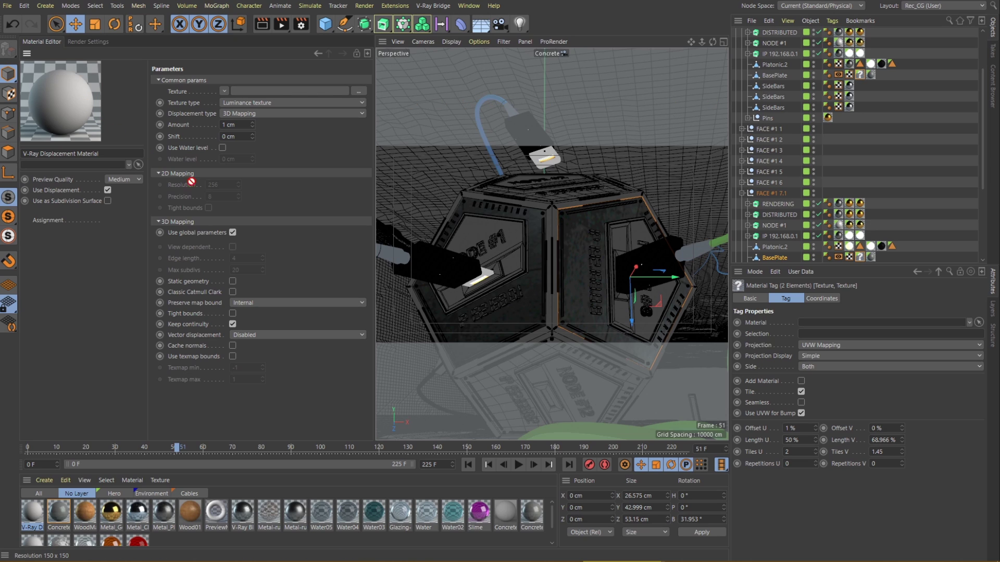
left_click_drag(823, 326, 823, 322)
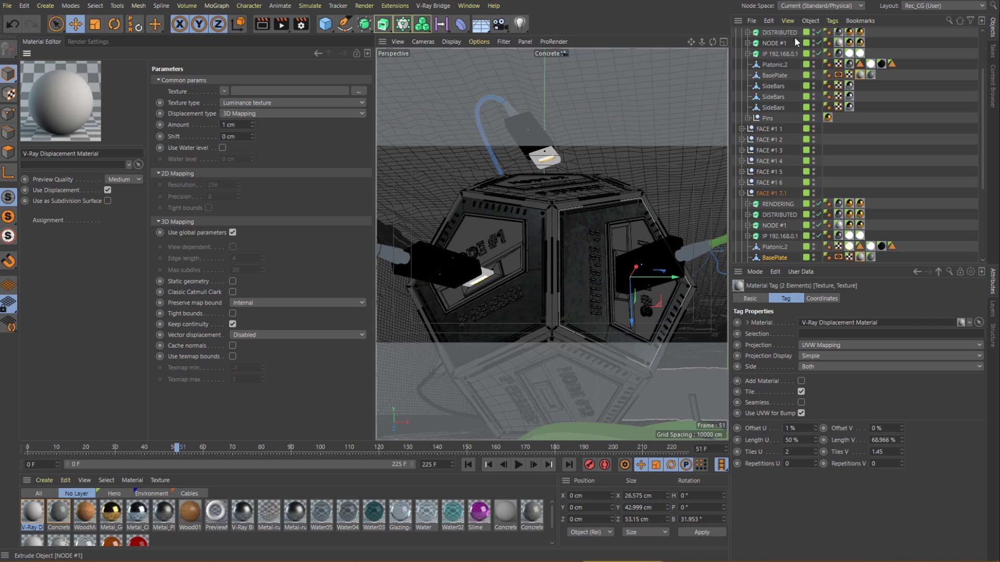
left_click(789, 21)
mouse_move(812, 49)
left_click(910, 51)
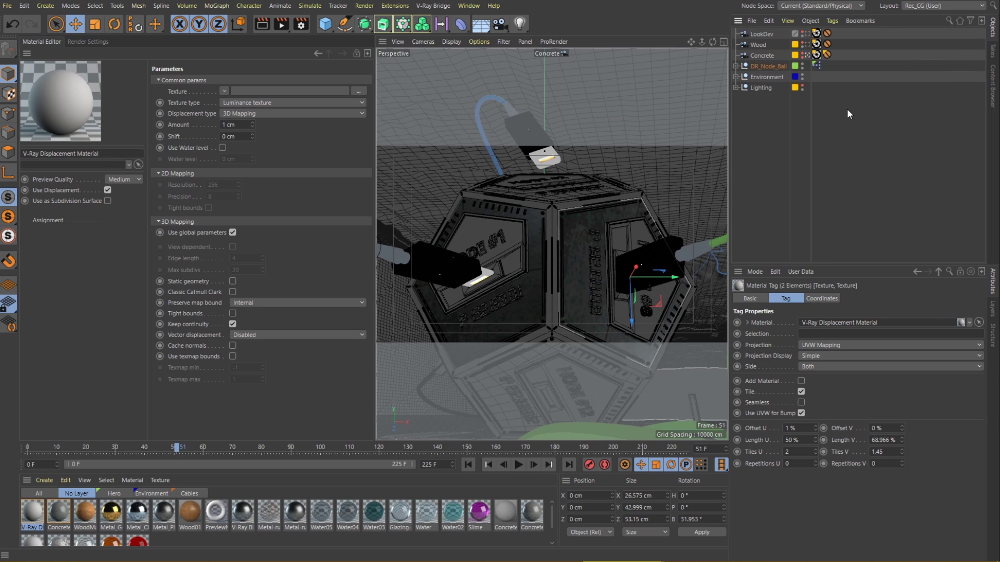
- Load Concrete_I_Displ.jpg as the displacement texture through a V-Ray AdvBitmap shader and set the displacement shift to -1 cm
left_click(222, 91)
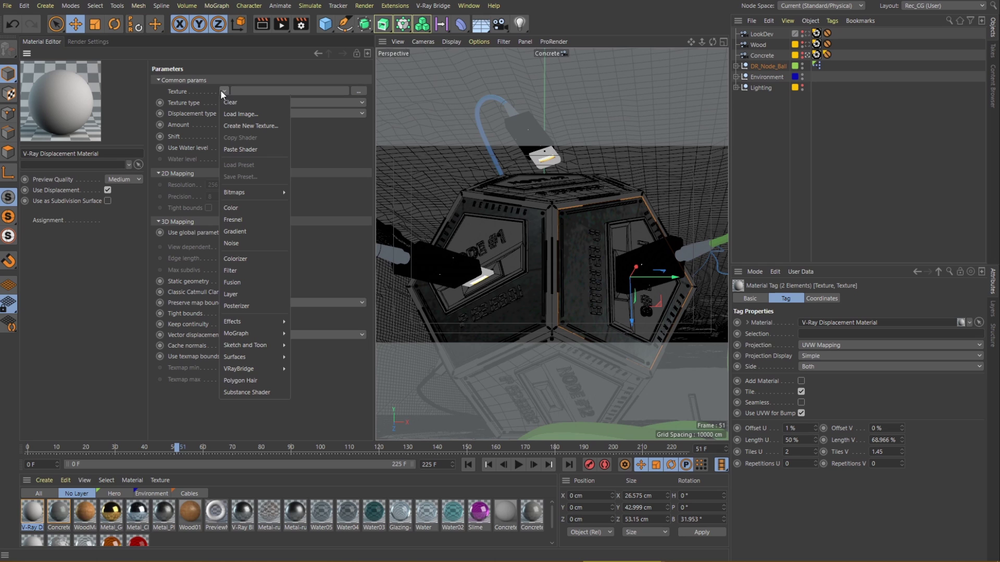
mouse_move(248, 368)
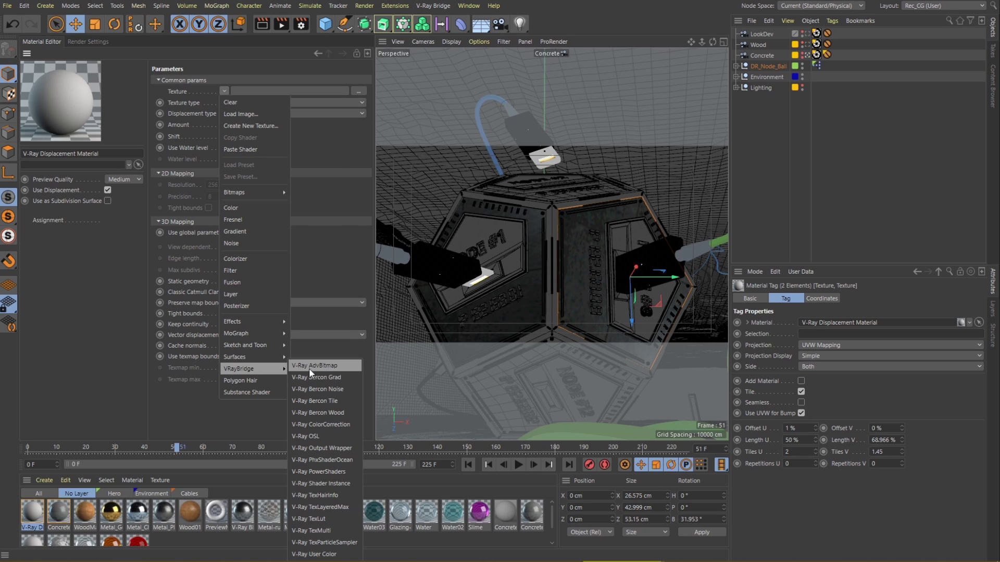
left_click(310, 368)
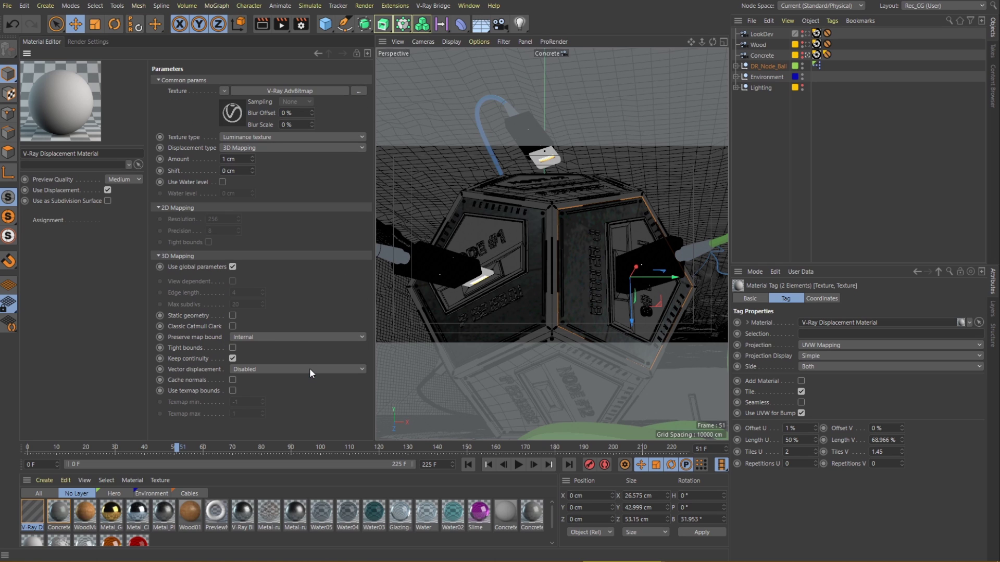
left_click(233, 116)
left_click(363, 194)
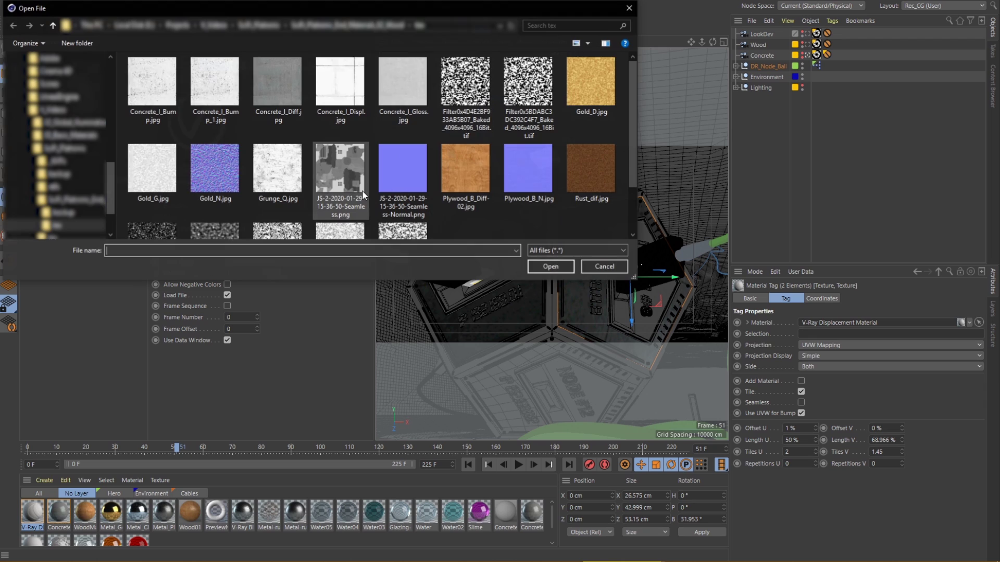
left_click(341, 112)
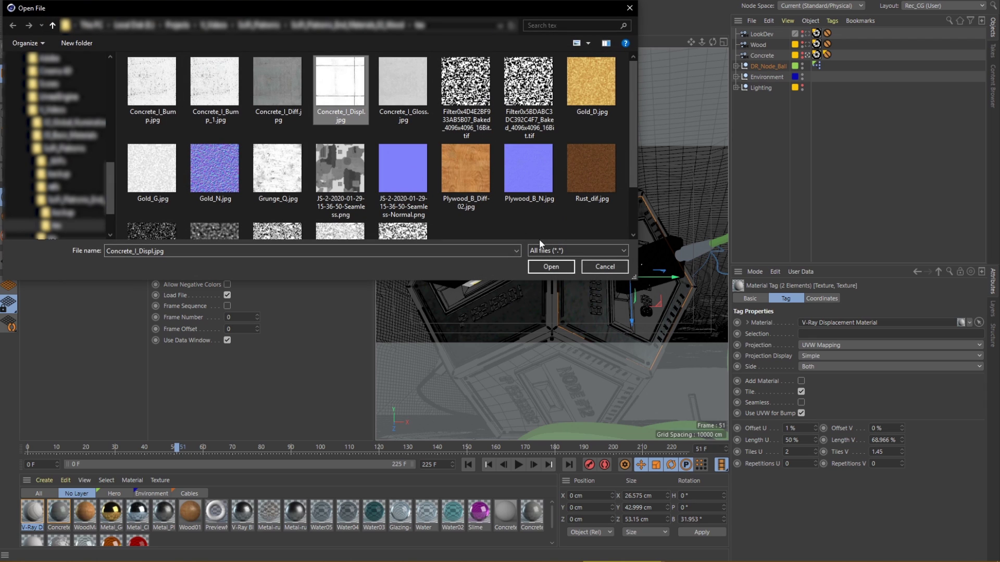
left_click(563, 264)
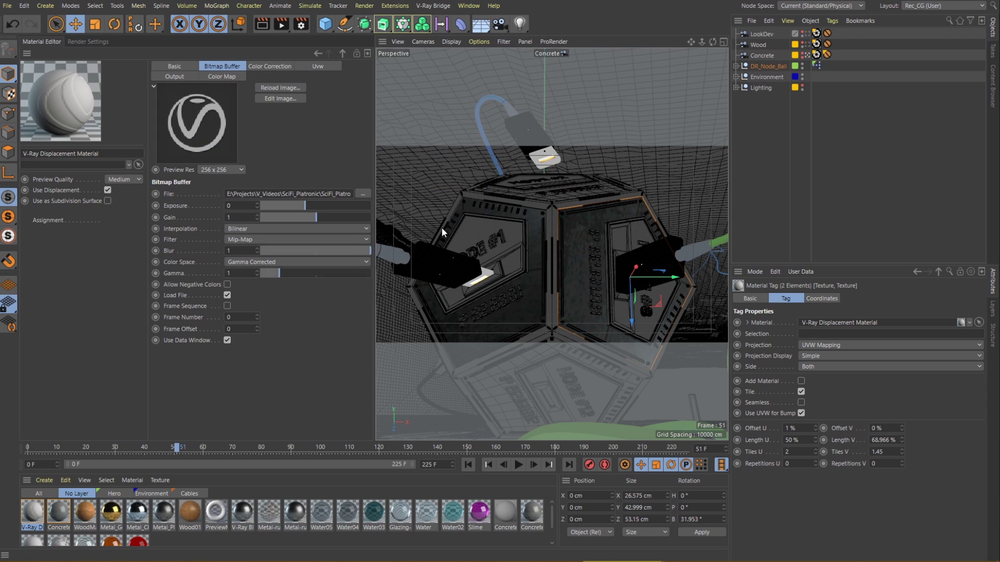
left_click(342, 54)
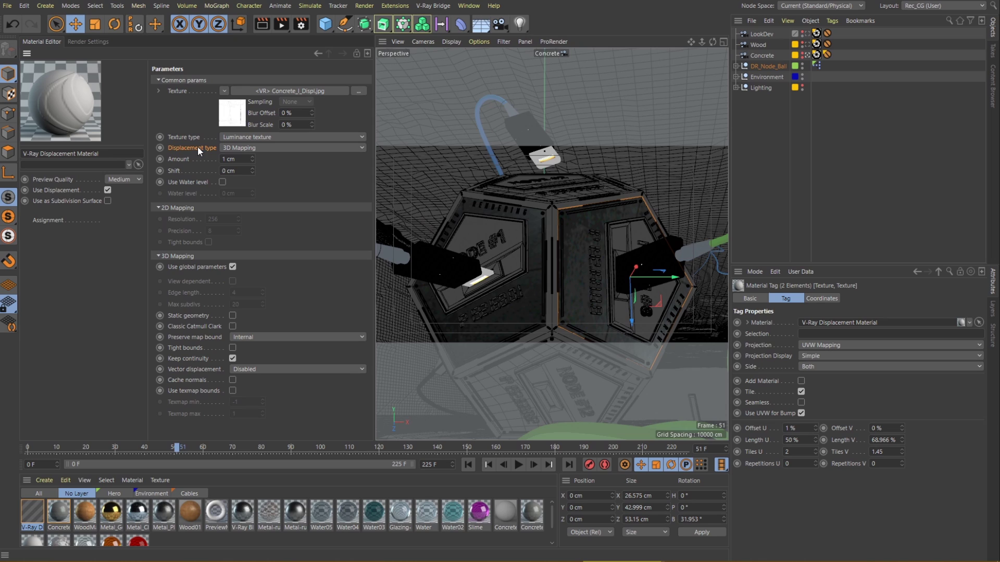
double_click(224, 171)
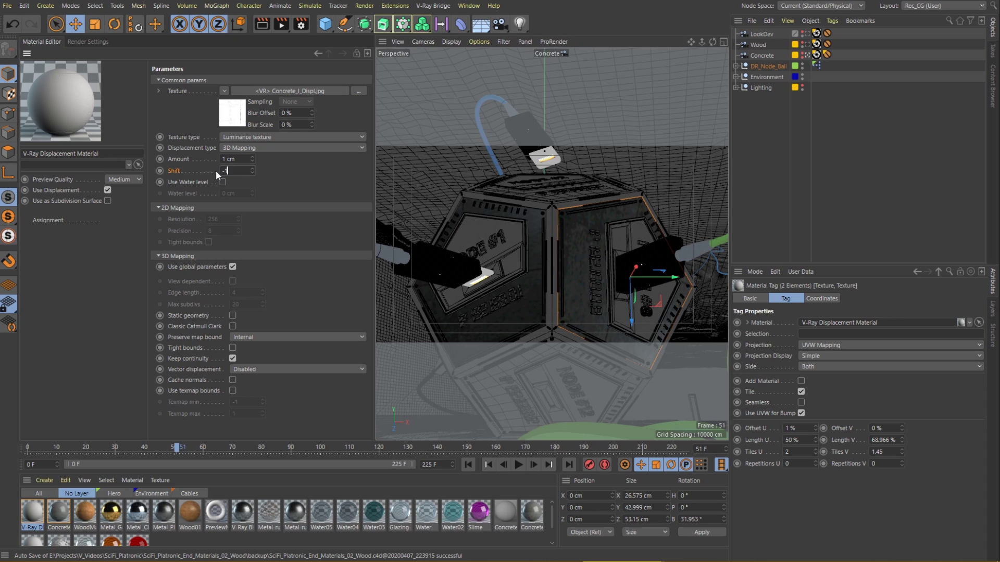
key("Return")
- Override the global 3D mapping parameters with view-dependent displacement at an edge length of 2, and render the view
left_click(233, 267)
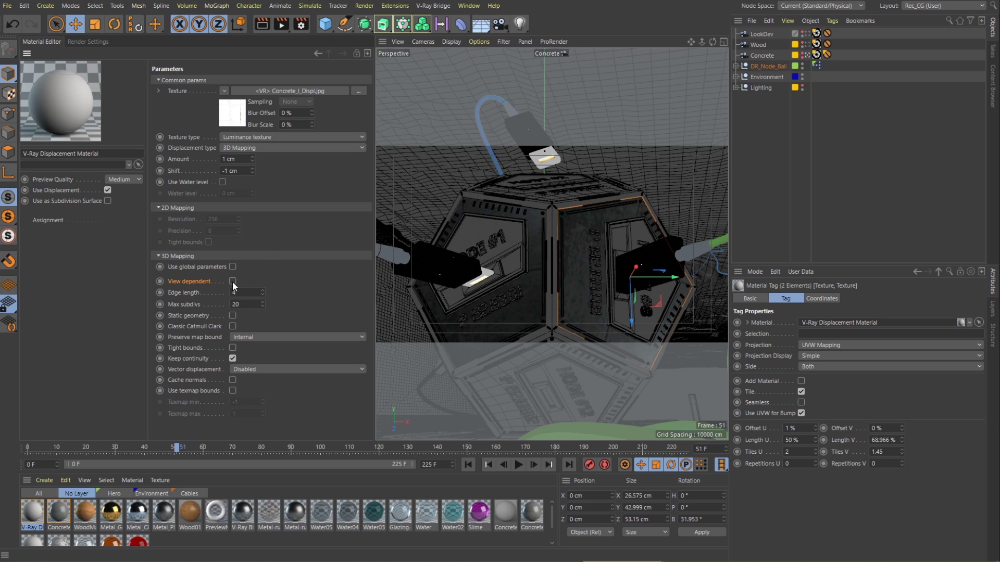
left_click(232, 282)
double_click(246, 292)
type("2")
left_click(266, 26)
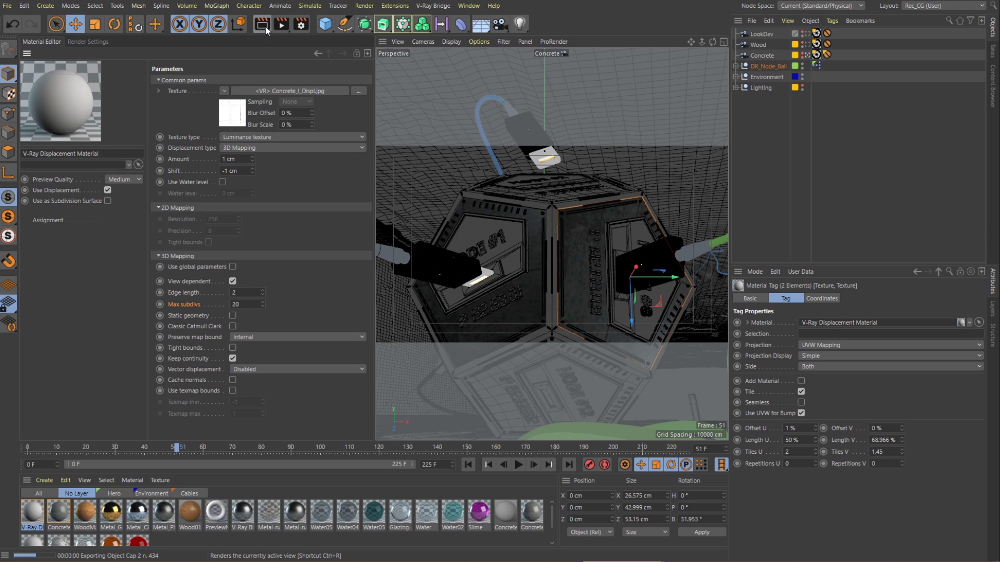